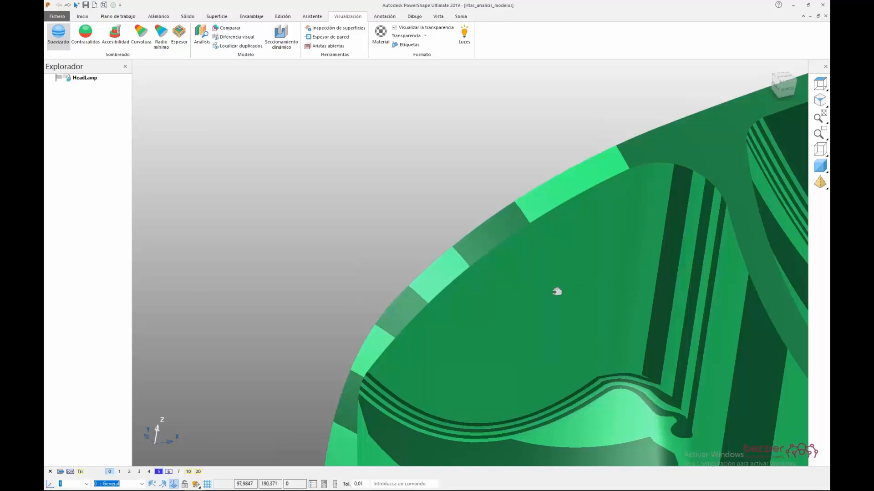
# - Examine the smoothness shading stripes across both bowls of the headlamp for continuity between the walls and their blends
pyautogui.keyDown('shift'); pyautogui.moveTo(557, 291); pyautogui.dragTo(398, 229, button='middle'); pyautogui.keyUp('shift')
pyautogui.keyDown('shift'); pyautogui.moveTo(491, 253); pyautogui.dragTo(477, 247, button='middle'); pyautogui.keyUp('shift')
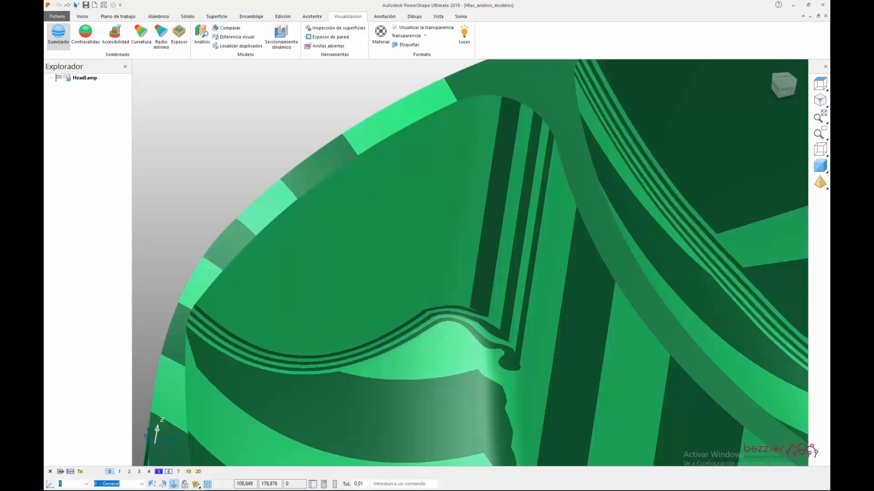
pyautogui.scroll(-2, 467, 264)
pyautogui.keyDown('shift'); pyautogui.moveTo(447, 395); pyautogui.dragTo(517, 405, button='middle'); pyautogui.keyUp('shift')
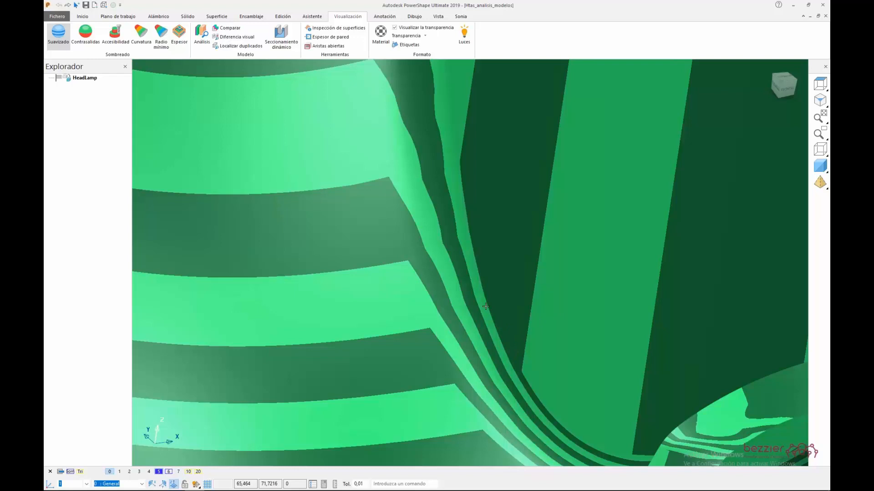
pyautogui.moveTo(485, 307)
pyautogui.mouseDown(button='middle')
pyautogui.moveTo(489, 285)
pyautogui.moveTo(493, 313)
pyautogui.mouseUp(button='middle')
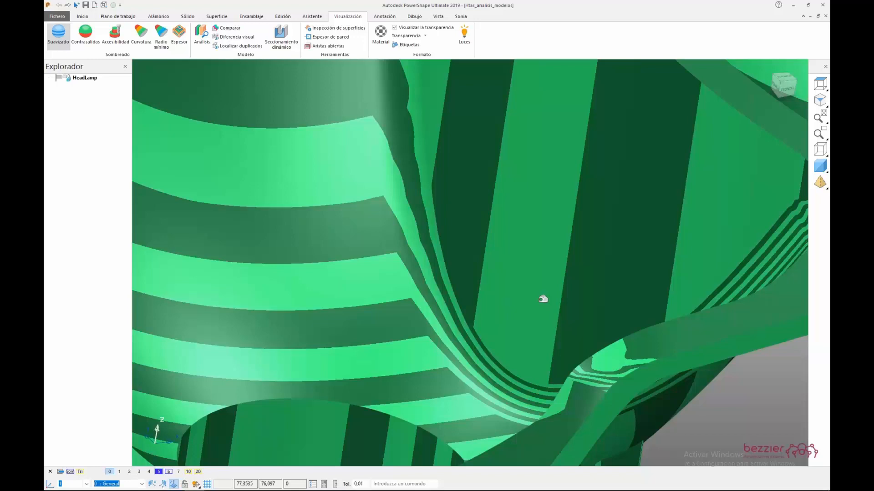
pyautogui.moveTo(543, 299); pyautogui.dragTo(543, 299, button='middle')
pyautogui.scroll(-6, 649, 180)
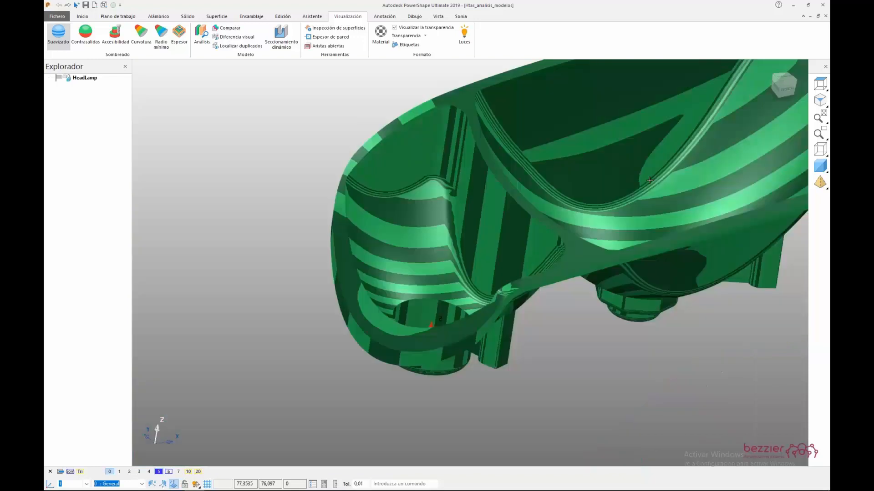
pyautogui.scroll(-4, 650, 180)
pyautogui.moveTo(549, 272); pyautogui.dragTo(588, 233, button='middle')
pyautogui.click(560, 271)
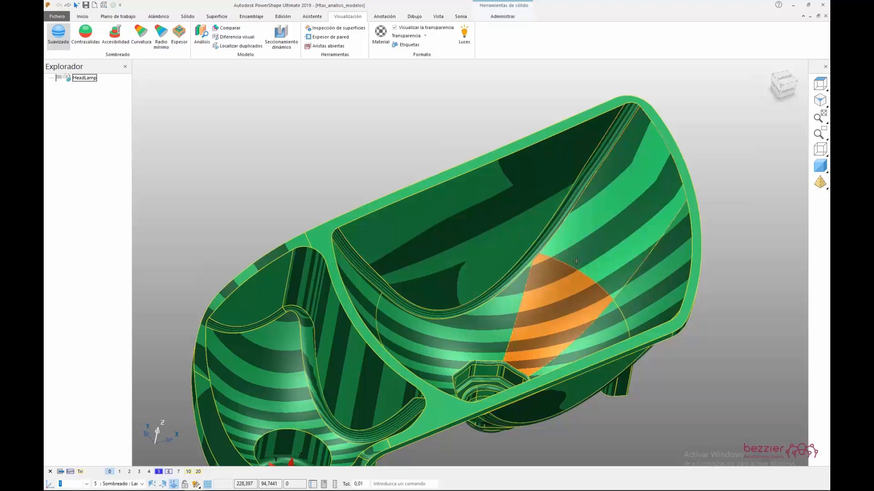
pyautogui.click(324, 173)
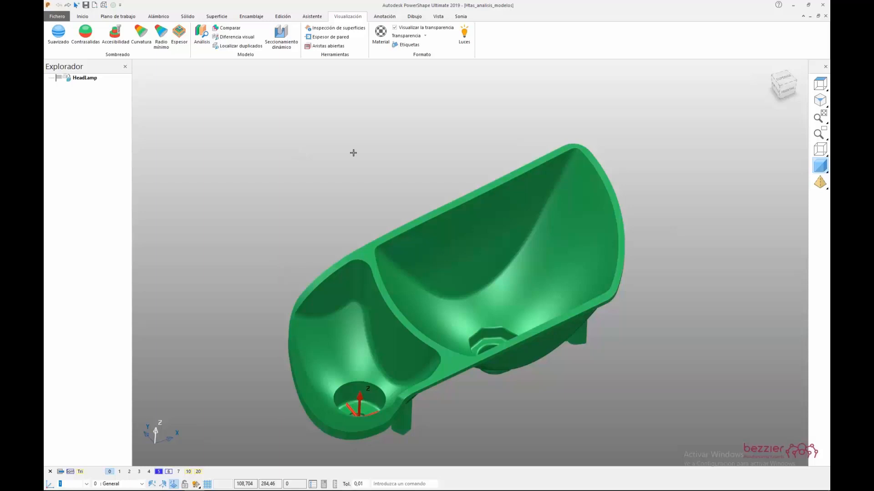
# - Turn on undercut shading (Contrasalidas) for the headlamp model
pyautogui.click(94, 40)
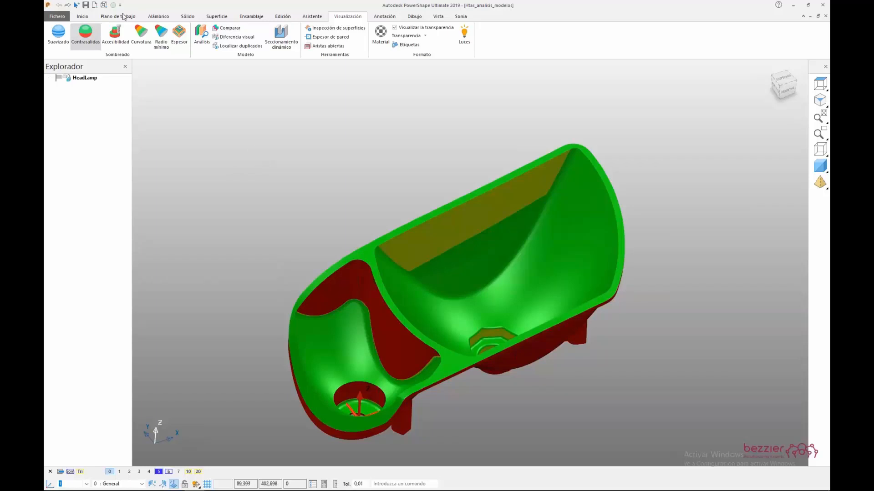
pyautogui.click(80, 43)
# - View the surface analysis settings in the application options and close them without changes
pyautogui.rightClick(225, 213)
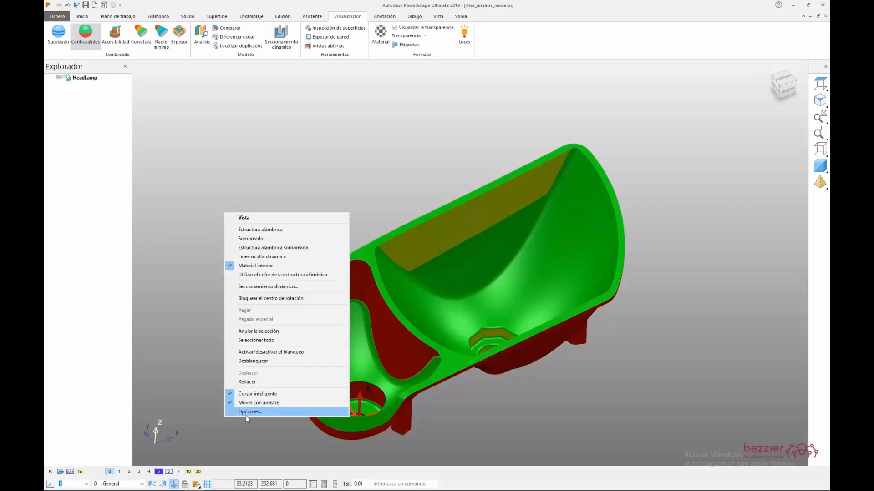
pyautogui.click(54, 15)
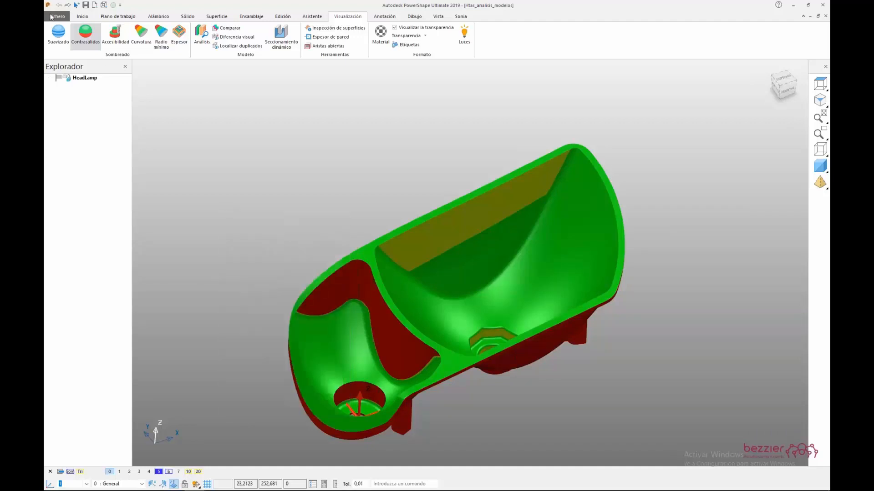
pyautogui.click(54, 15)
pyautogui.click(58, 194)
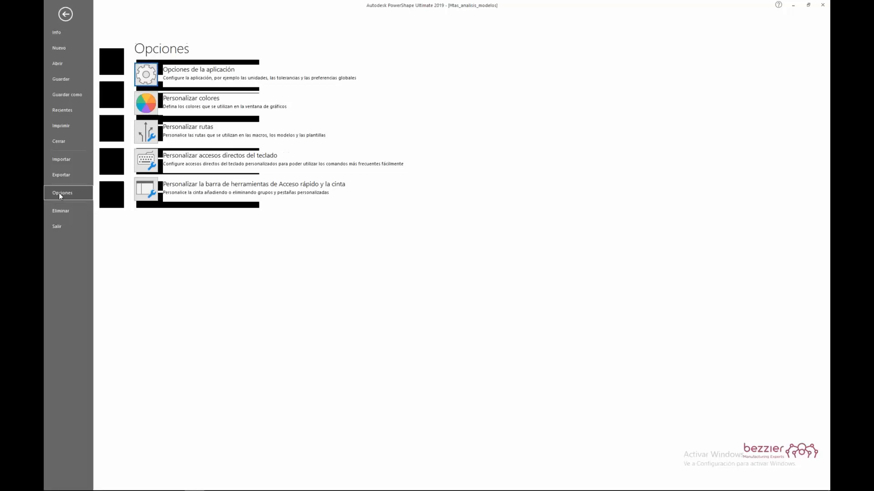
pyautogui.click(157, 77)
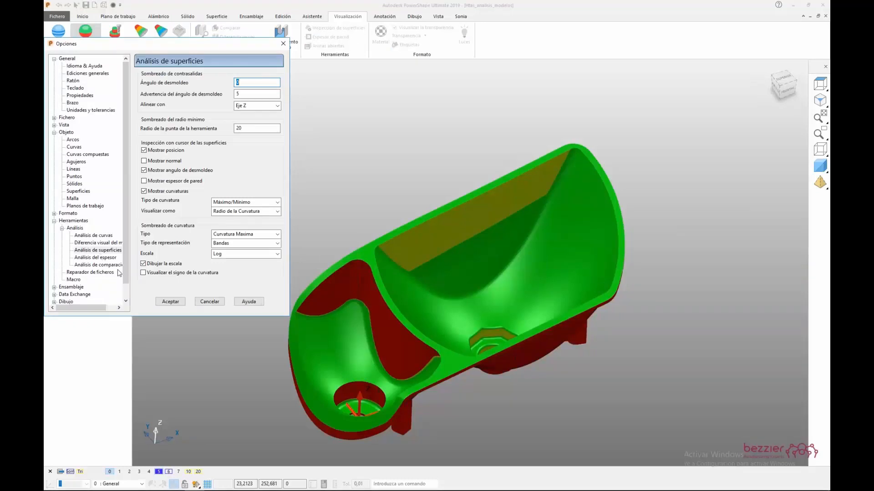
pyautogui.click(209, 301)
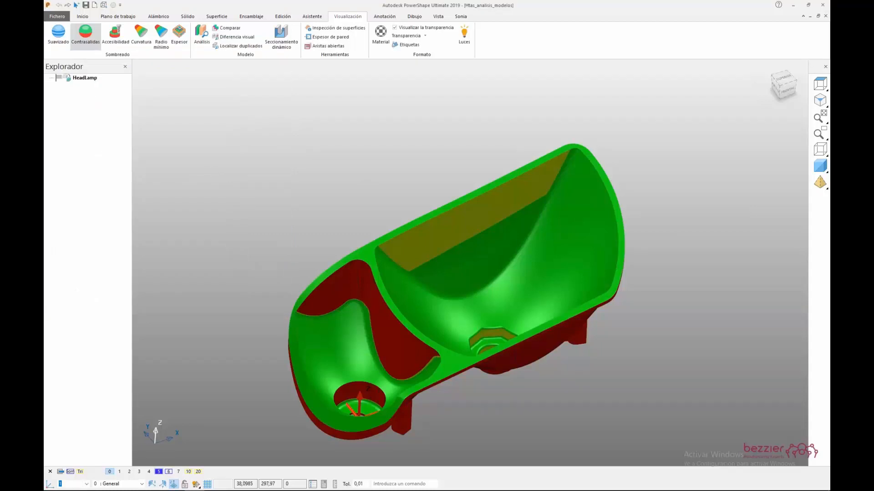
# - In the surface analysis options, try aligning the undercut shading with Eje X, Eje Y and Eje Z, and set it to Eje principal
pyautogui.rightClick(212, 172)
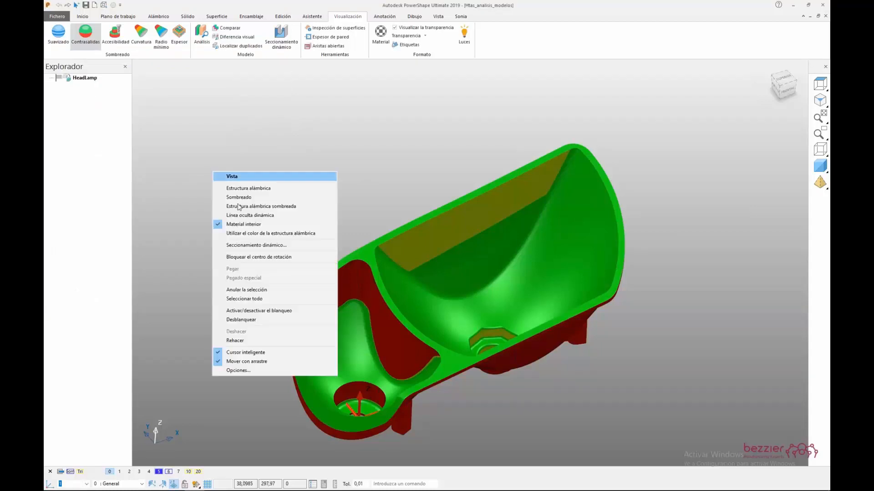
pyautogui.click(236, 371)
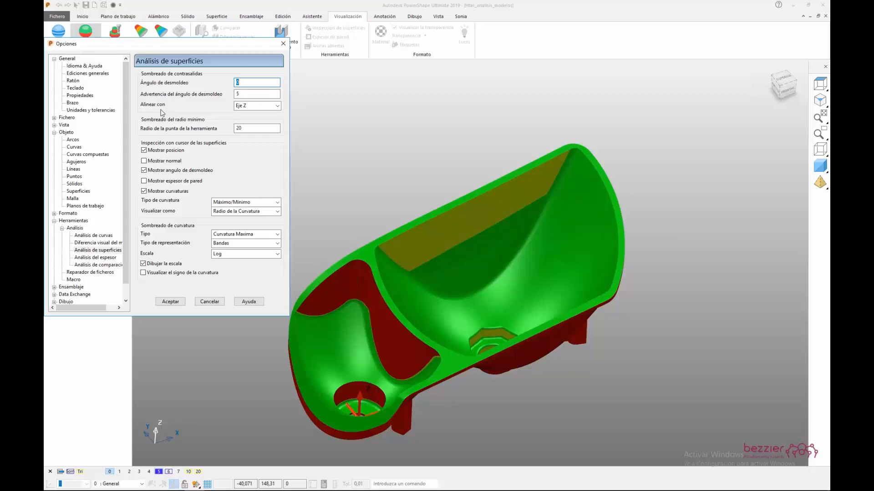
pyautogui.click(276, 108)
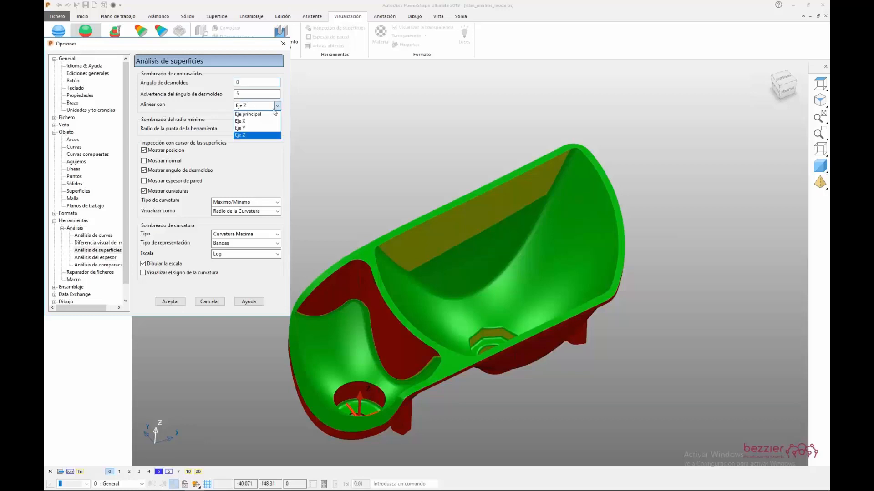
pyautogui.click(254, 121)
pyautogui.click(277, 106)
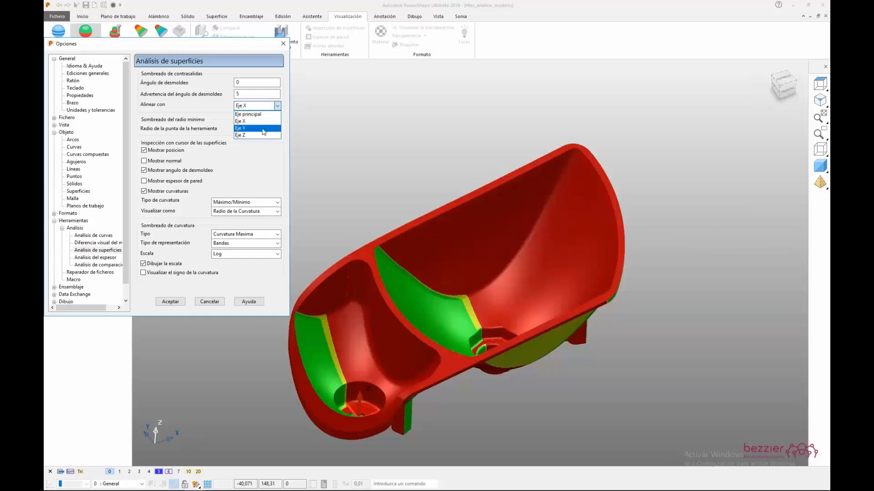
pyautogui.click(263, 129)
pyautogui.click(277, 105)
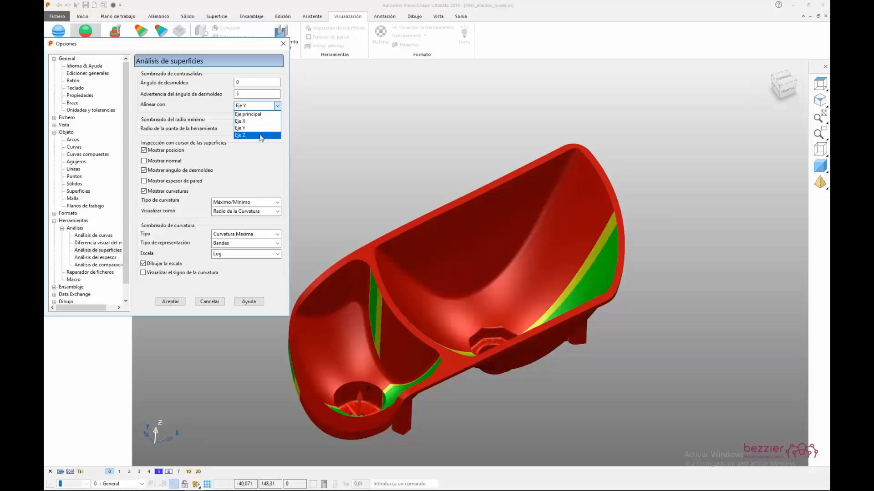
pyautogui.click(262, 135)
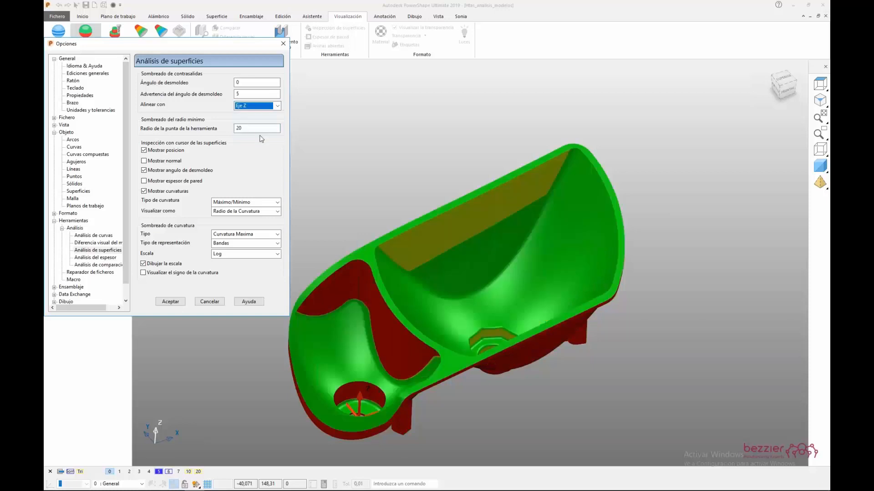
pyautogui.click(278, 105)
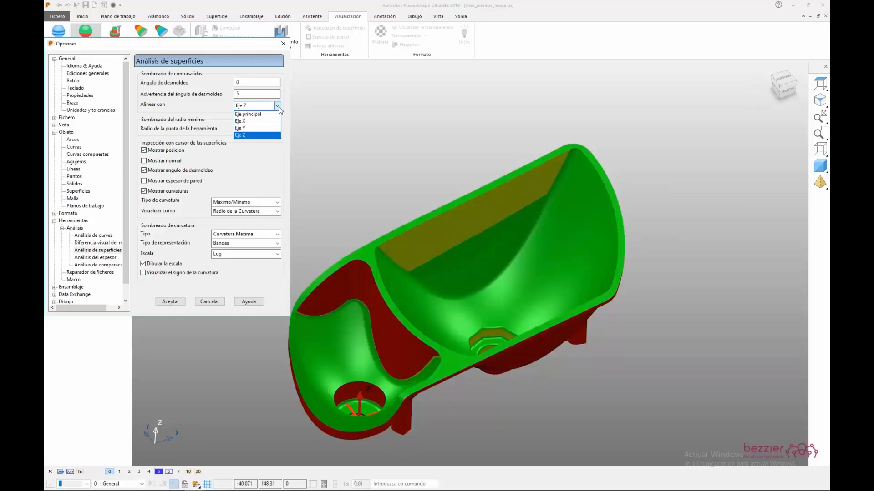
pyautogui.click(253, 115)
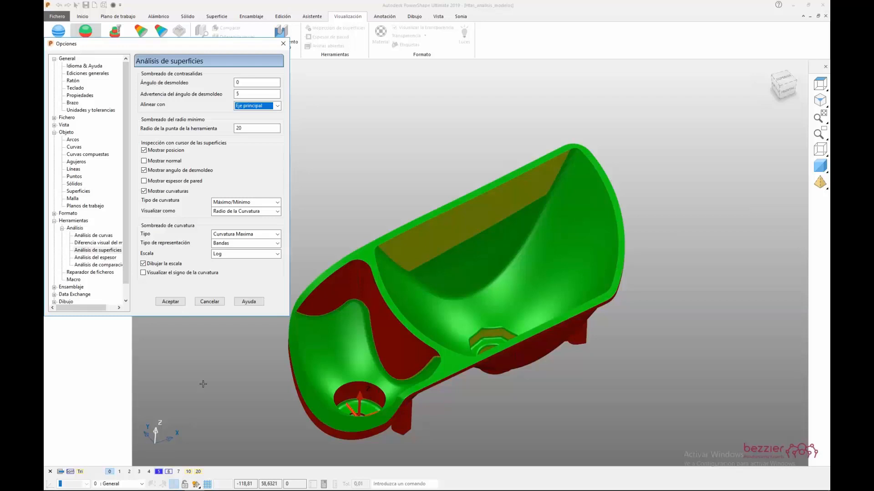
# - Set the undercut shading's draft angle to -0,001 and its draft angle warning to 0,001, and accept the options
pyautogui.scroll(1, 203, 384)
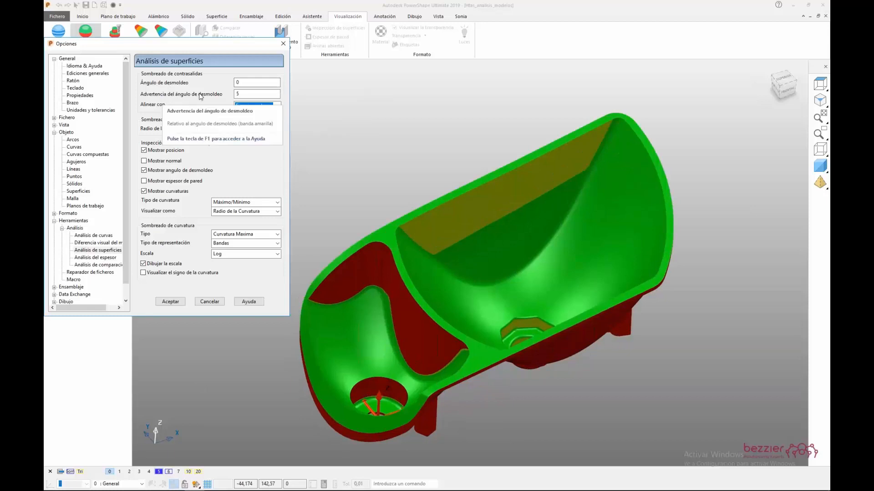
pyautogui.moveTo(243, 82); pyautogui.dragTo(217, 80)
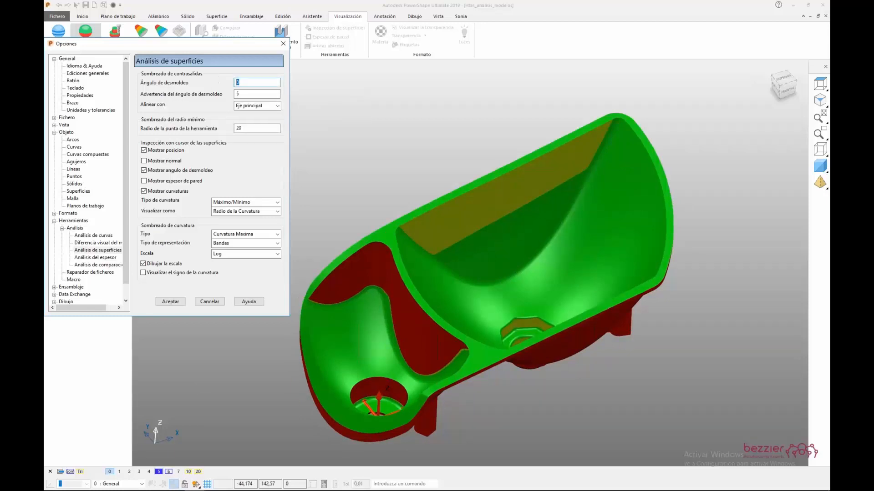
pyautogui.write('-0.001')
pyautogui.doubleClick(243, 93)
pyautogui.write('0.001')
pyautogui.click(257, 82)
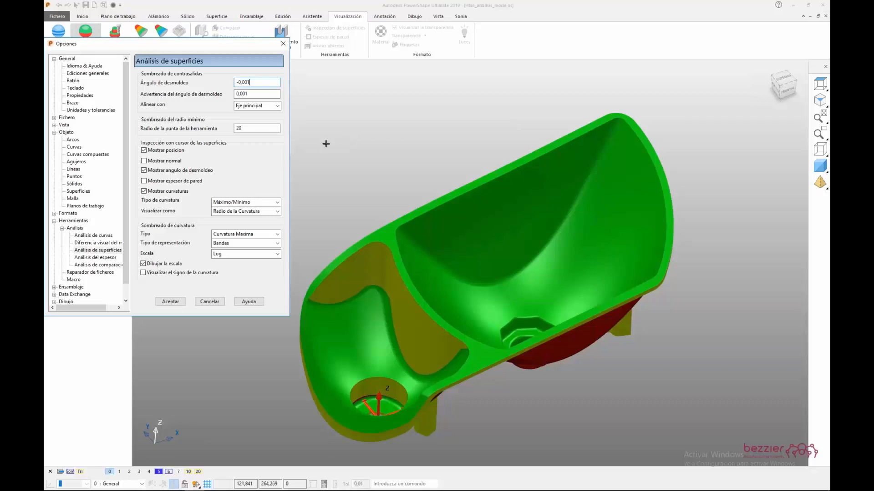
pyautogui.click(167, 304)
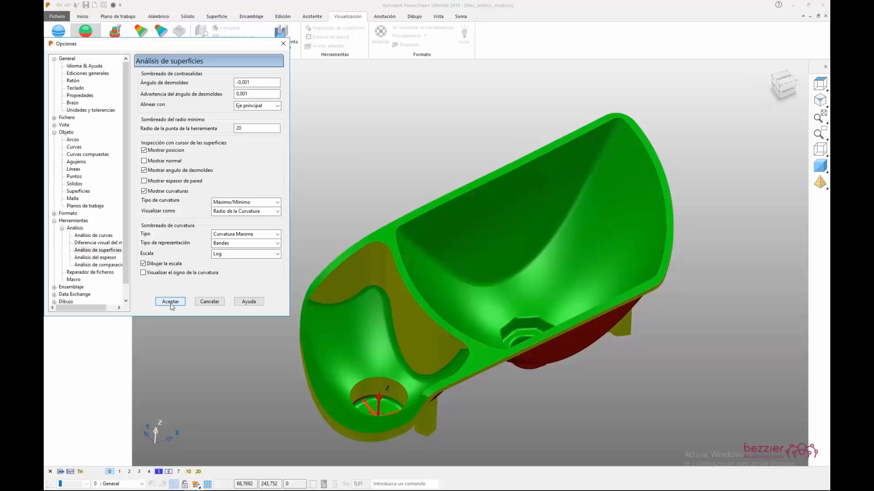
pyautogui.click(172, 303)
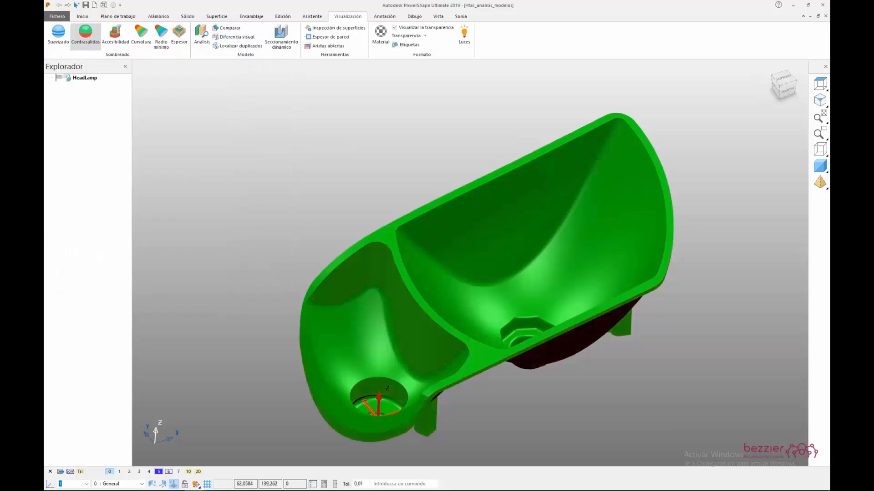
# - Select the headlamp solid, inspect a point on the small bowl's inner wall with surface inspection, and end the inspection
pyautogui.click(393, 289)
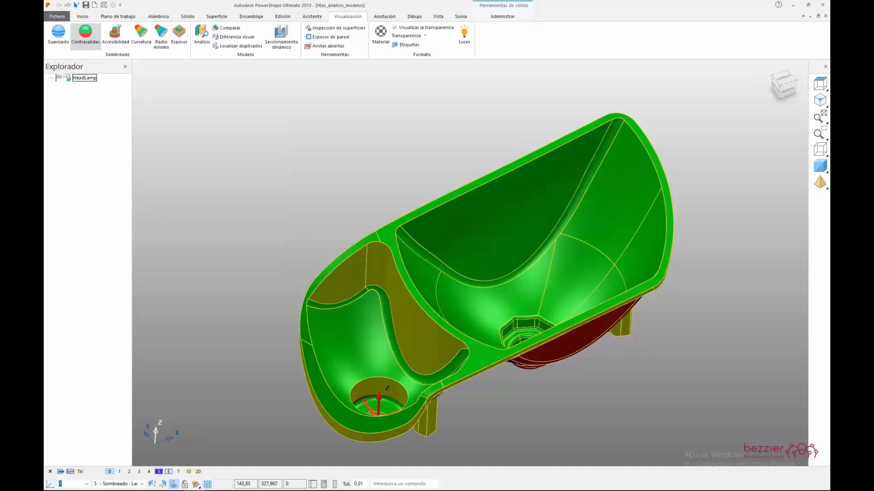
pyautogui.click(332, 30)
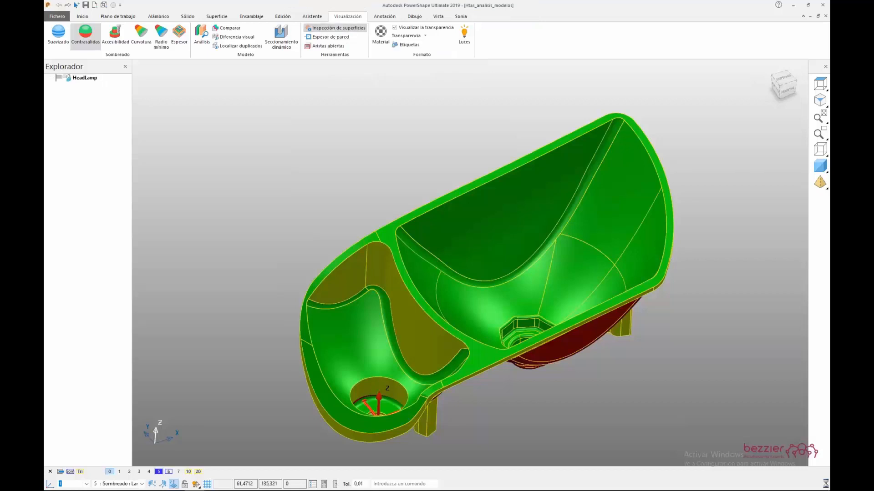
pyautogui.click(366, 282)
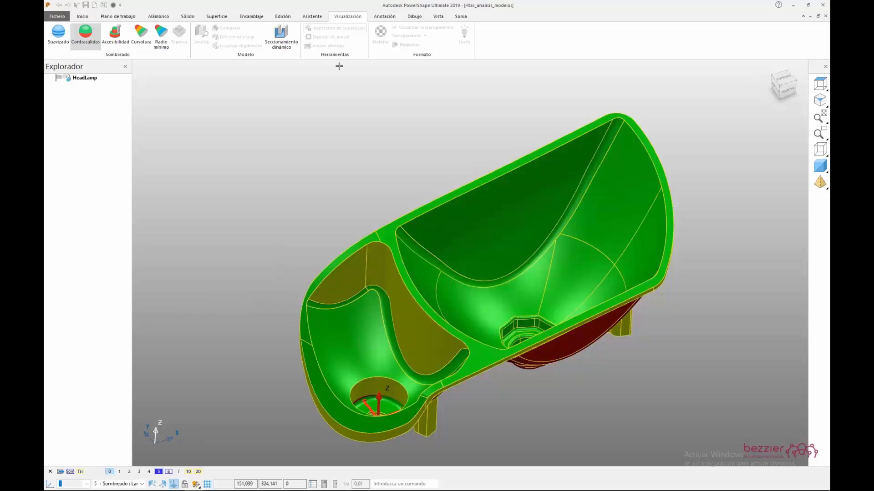
pyautogui.click(328, 28)
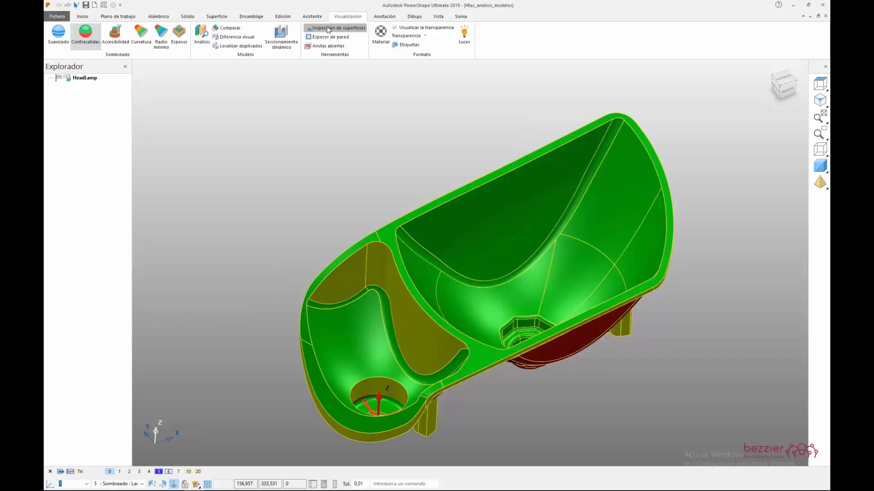
pyautogui.click(278, 139)
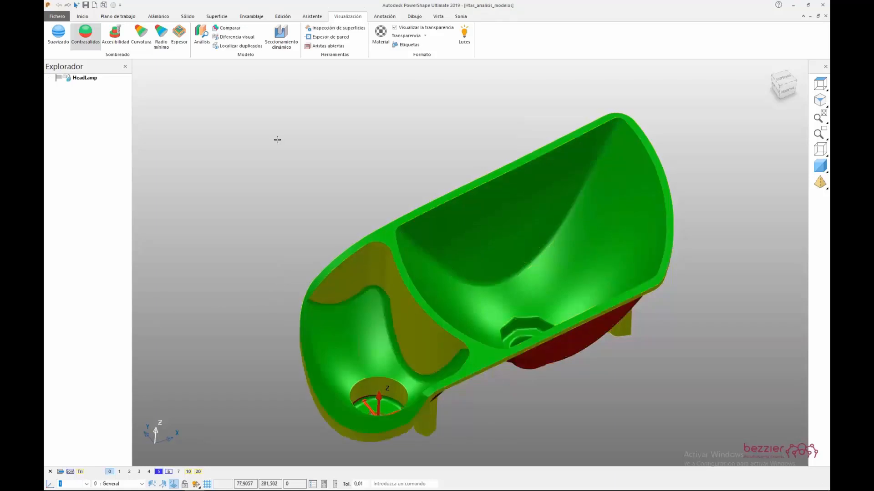
# - Replace the undercut shading with accessibility shading (Accesibilidad), using the XY face of the workplane
pyautogui.press('F3')
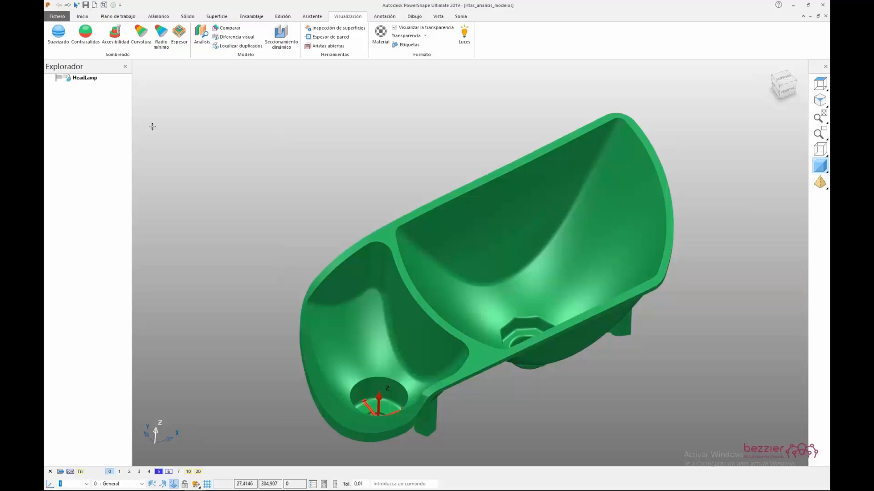
pyautogui.click(113, 40)
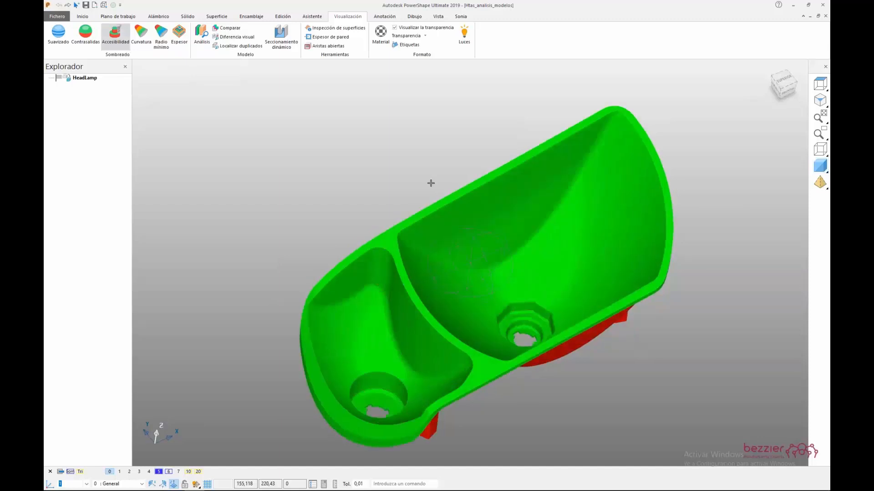
pyautogui.moveTo(431, 183)
pyautogui.mouseDown(button='middle')
pyautogui.moveTo(462, 187)
pyautogui.moveTo(435, 168)
pyautogui.mouseUp(button='middle')
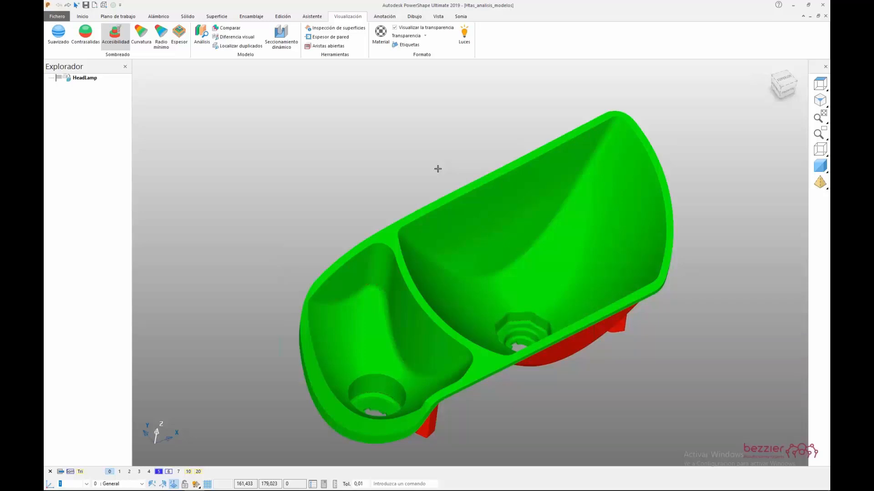
pyautogui.click(377, 413)
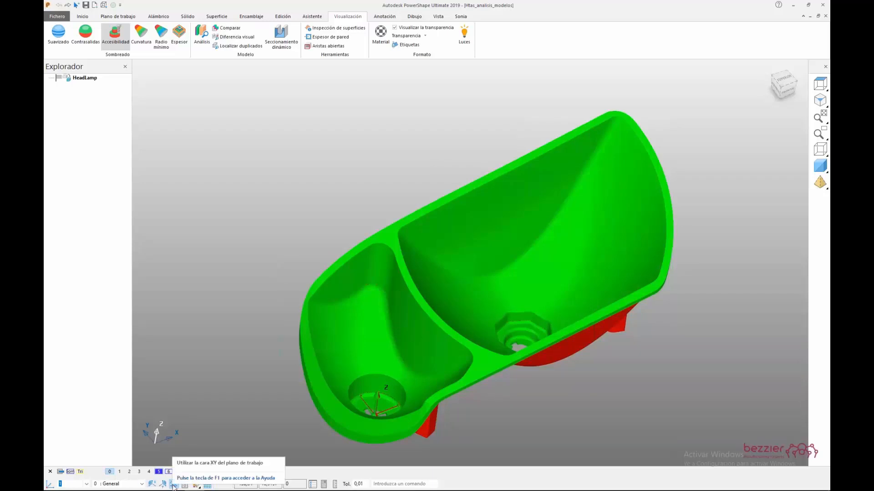
pyautogui.click(173, 485)
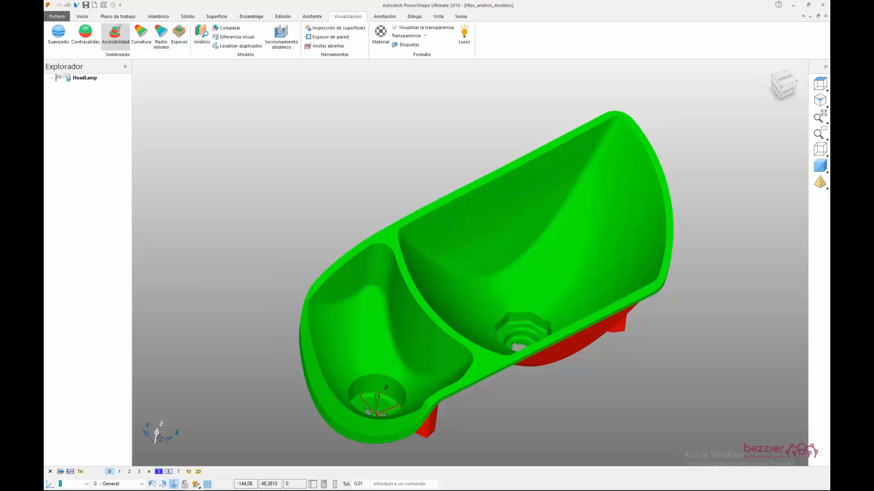
# - Show level 6 with the coil above the headlamp, and switch to plain shading viewed from above
pyautogui.click(168, 473)
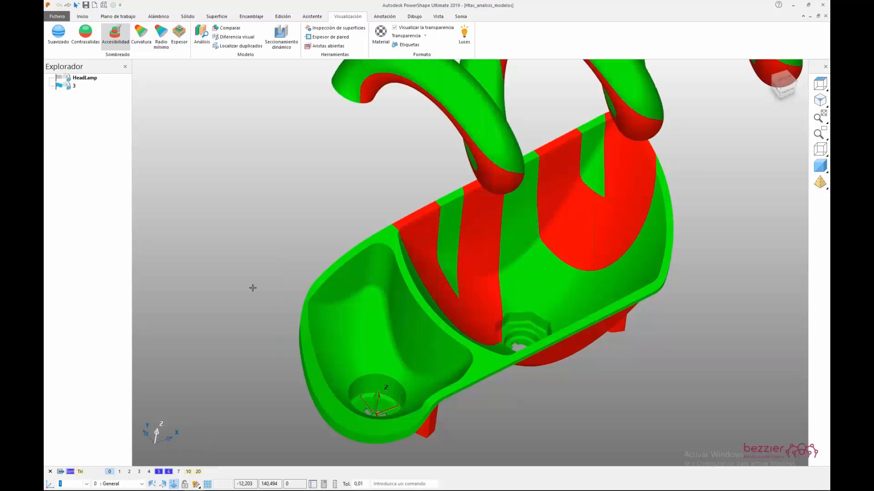
pyautogui.press('F3')
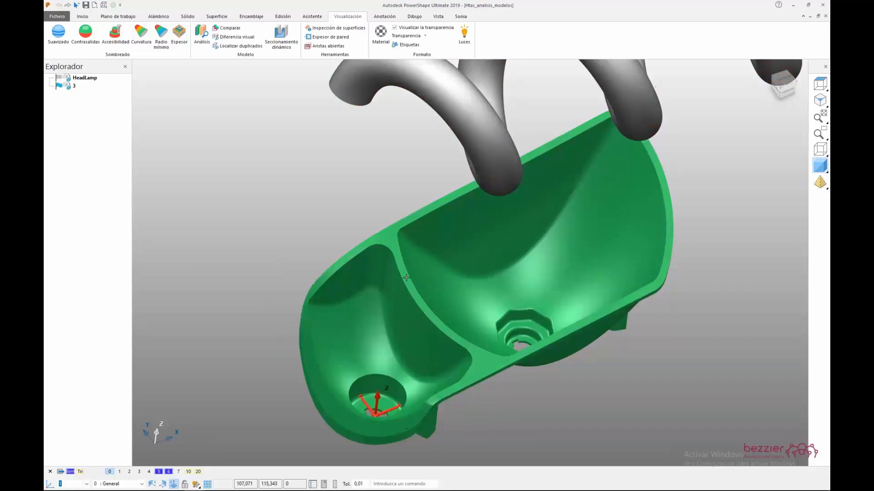
pyautogui.moveTo(406, 277); pyautogui.dragTo(296, 202, button='middle')
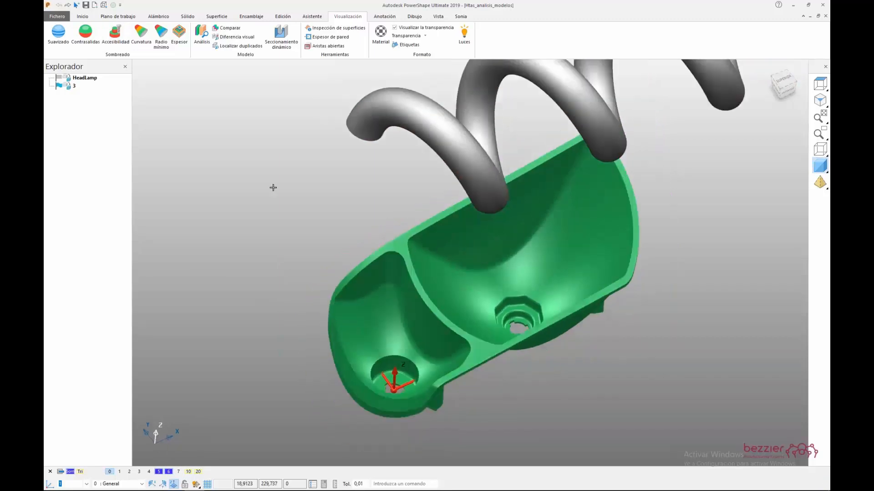
pyautogui.hotkey('ctrl', '5')
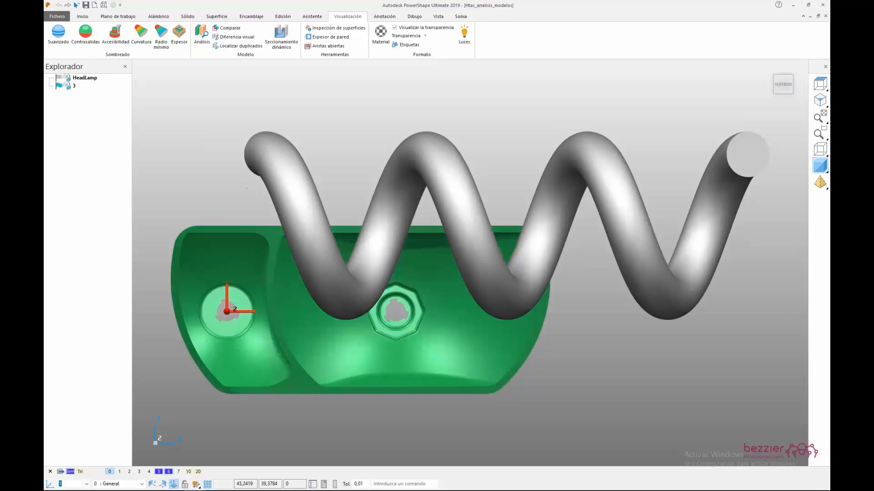
# - Apply accessibility shading (Accesibilidad) to both solids and examine the headlamp areas shadowed by the coil
pyautogui.click(117, 37)
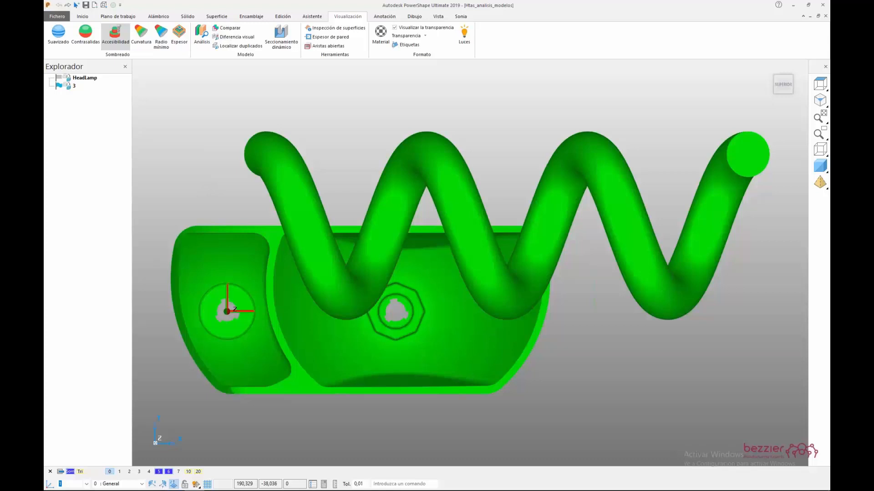
pyautogui.moveTo(542, 308); pyautogui.dragTo(328, 332, button='middle')
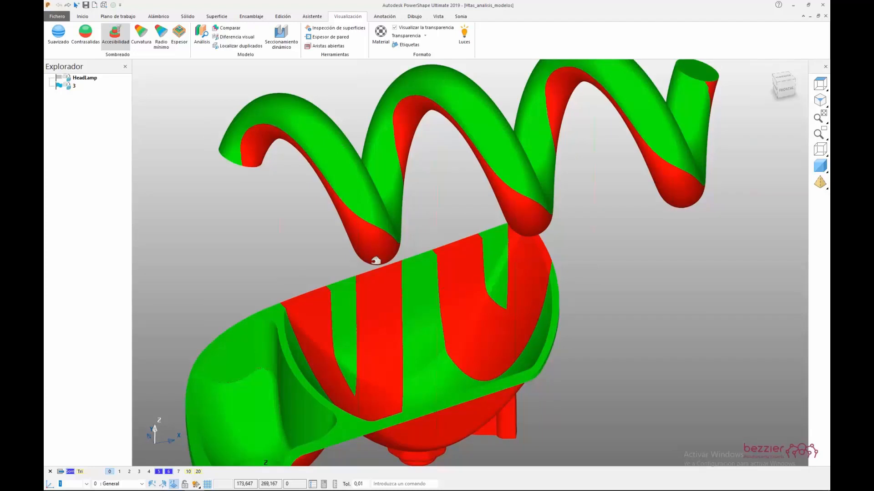
pyautogui.moveTo(365, 272); pyautogui.dragTo(432, 281, button='middle')
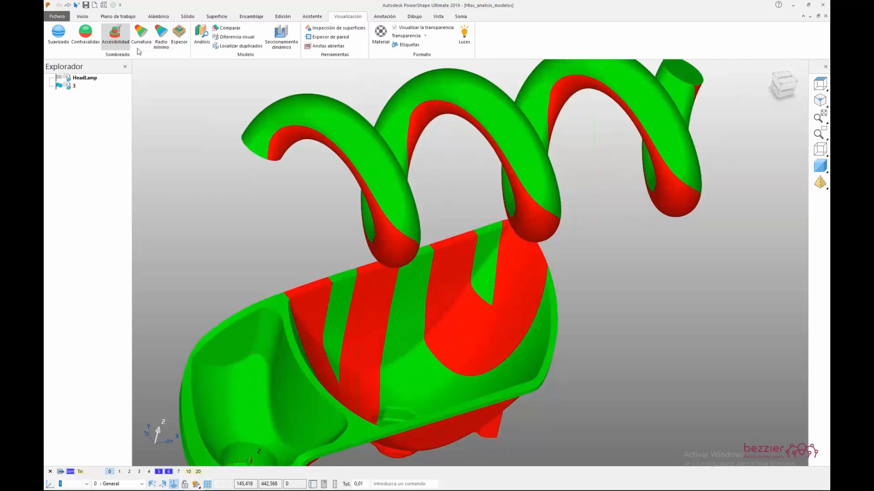
# - Turn off the accessibility shading, hide levels 5 and 6, and show the whole bladed ring on level 7
pyautogui.click(115, 40)
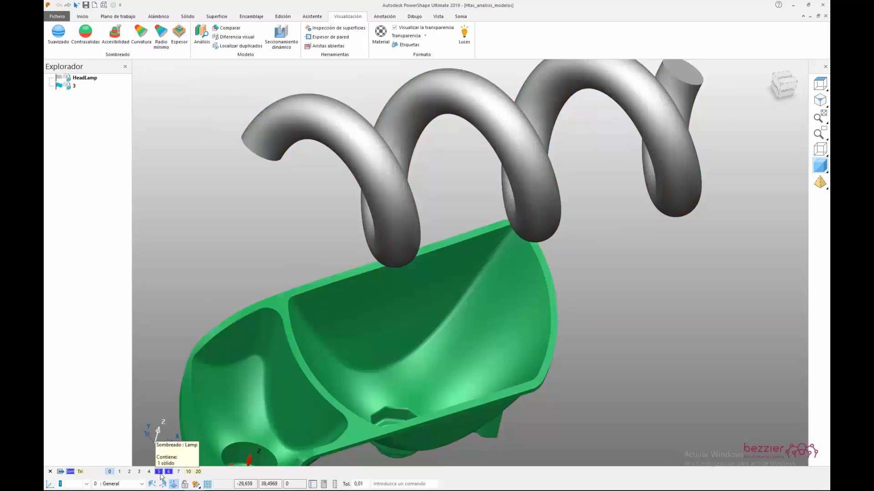
pyautogui.click(159, 472)
pyautogui.click(168, 473)
pyautogui.click(178, 472)
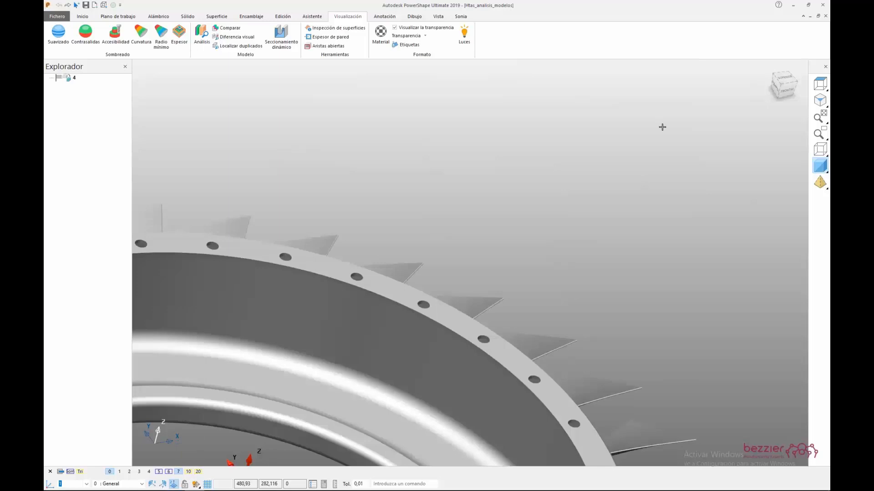
pyautogui.press('F6')
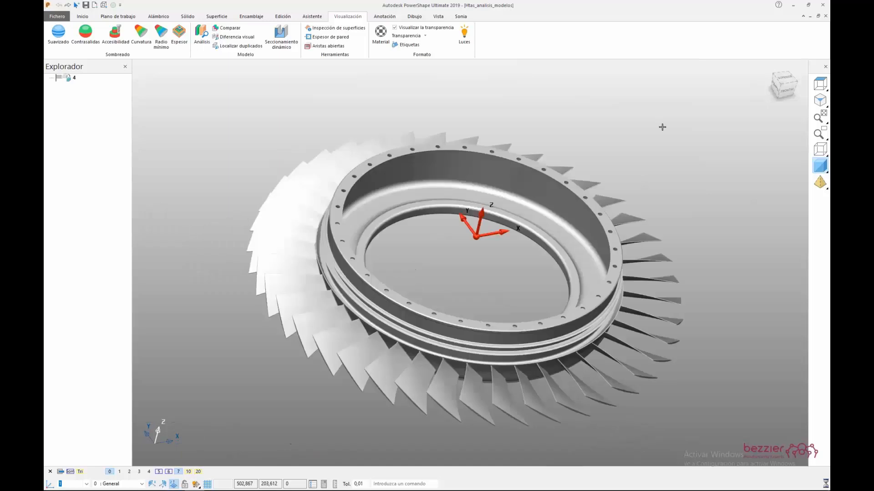
pyautogui.moveTo(435, 206); pyautogui.dragTo(480, 394, button='middle')
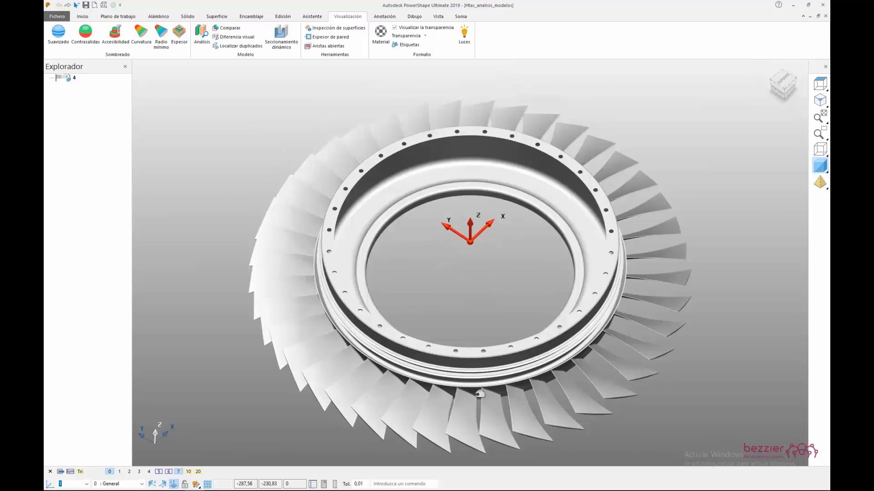
# - Apply accessibility shading to the bladed ring and examine the overlapping blade tips
pyautogui.click(115, 34)
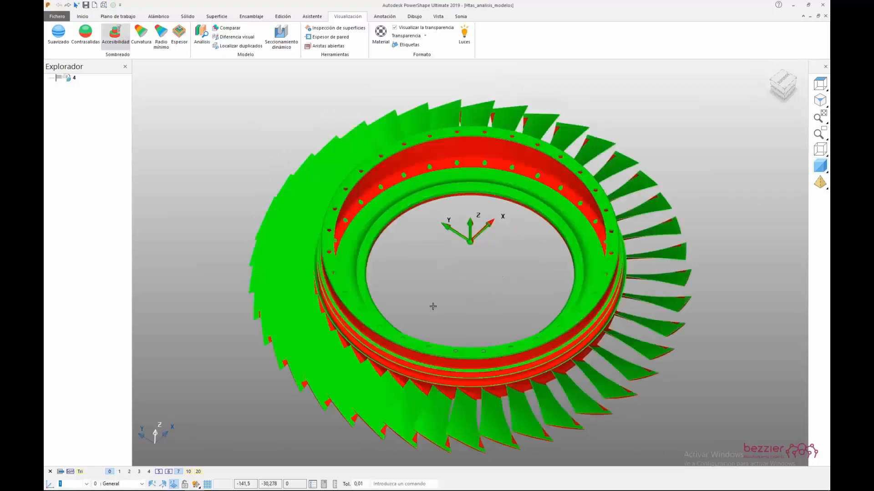
pyautogui.scroll(6, 456, 344)
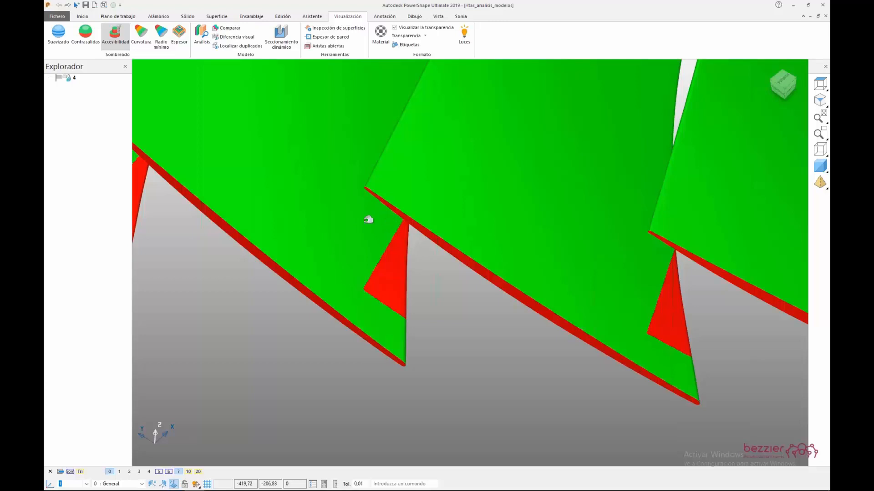
pyautogui.scroll(-5, 364, 224)
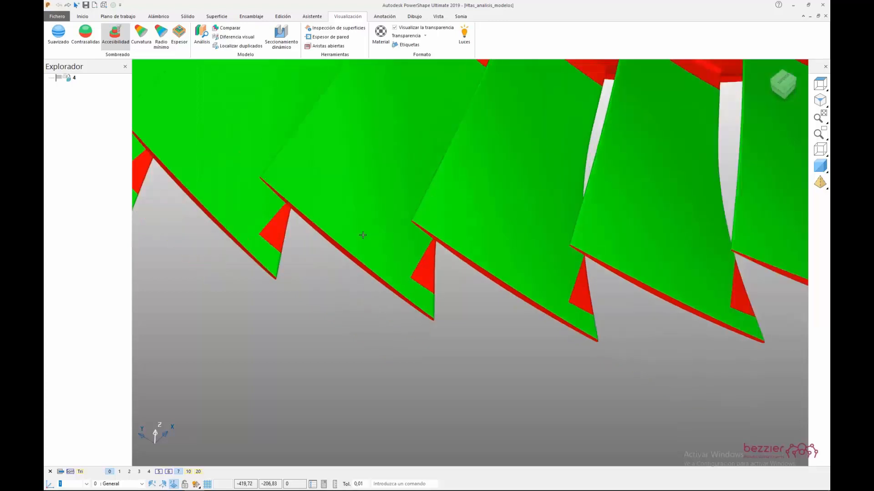
pyautogui.scroll(-3, 358, 247)
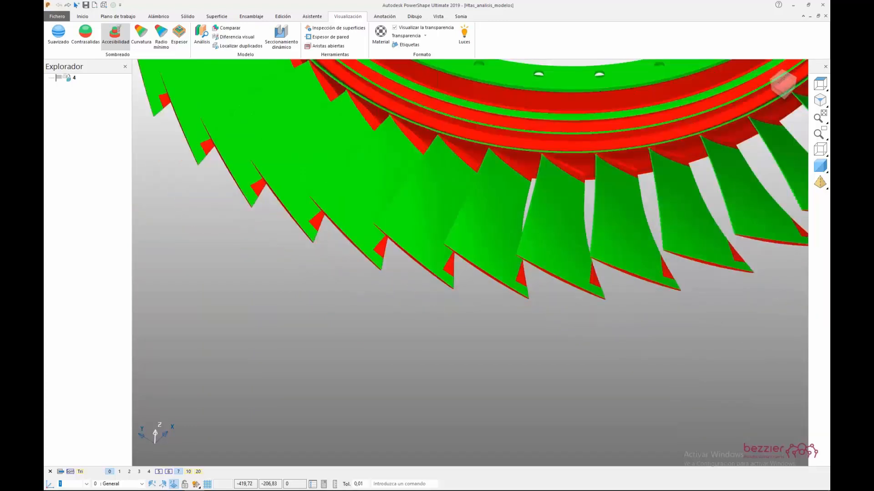
# - Remove the accessibility shading, replace level 7 with the headlamp on level 5, and apply curvature shading (Curvatura)
pyautogui.press('F3')
pyautogui.click(178, 471)
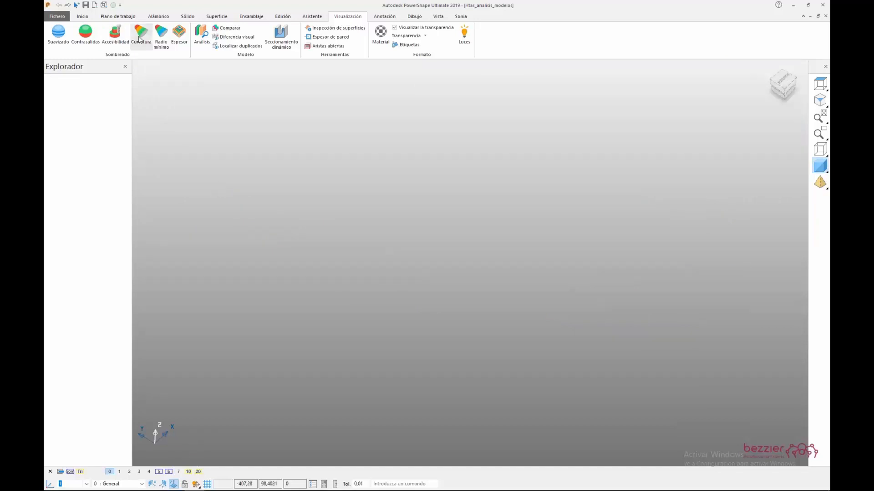
pyautogui.click(158, 471)
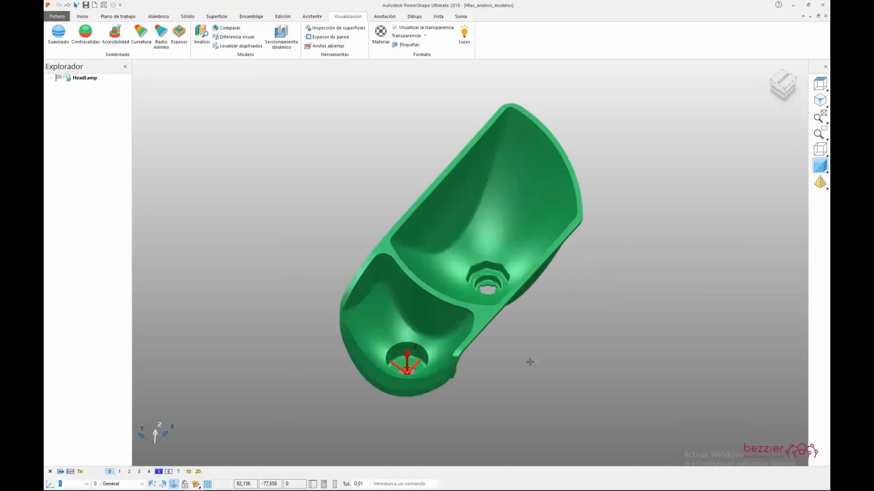
pyautogui.moveTo(530, 362); pyautogui.dragTo(480, 281, button='middle')
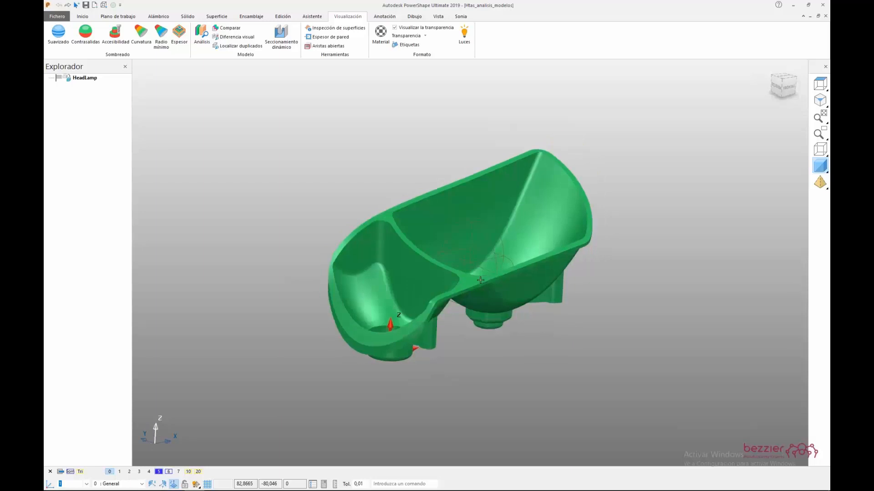
pyautogui.click(144, 36)
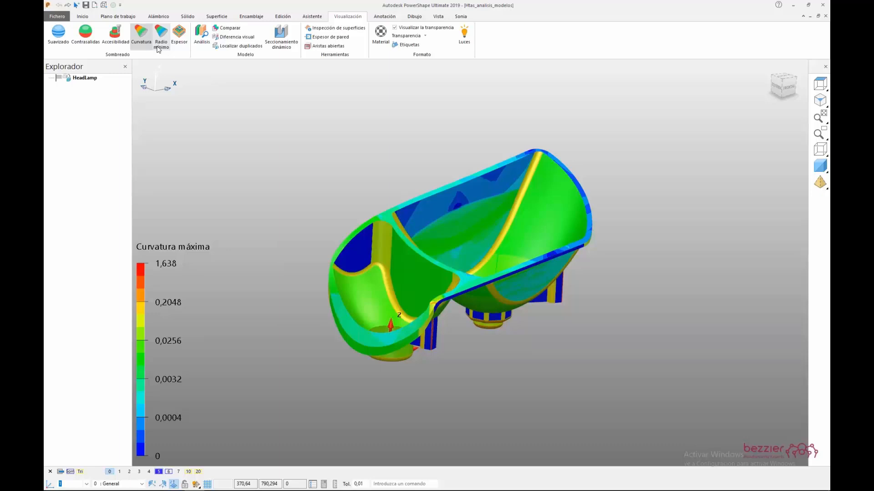
# - Switch to the running PowerPoint presentation and advance to the slide explaining curvature types and scales
pyautogui.press('super+Tab')
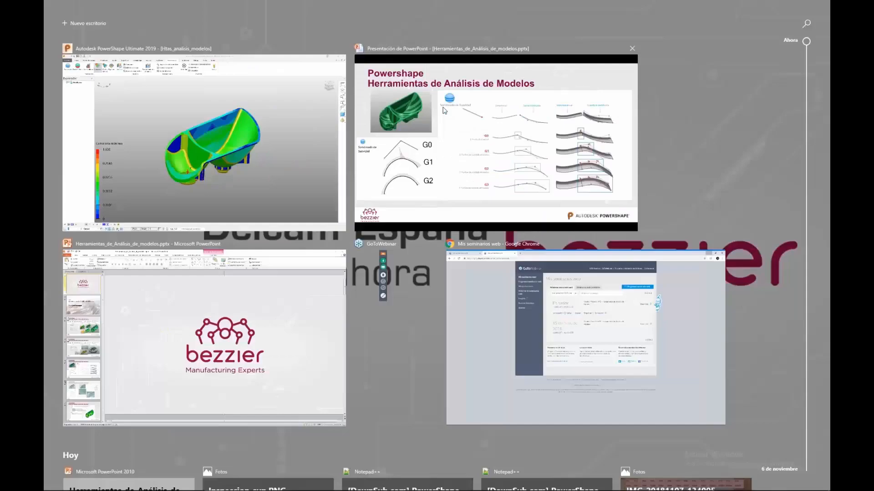
pyautogui.click(444, 110)
pyautogui.press('Right')
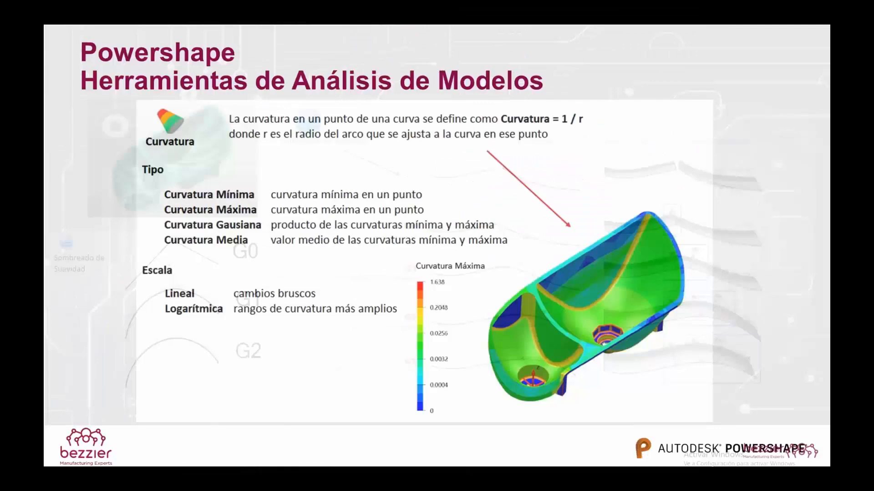
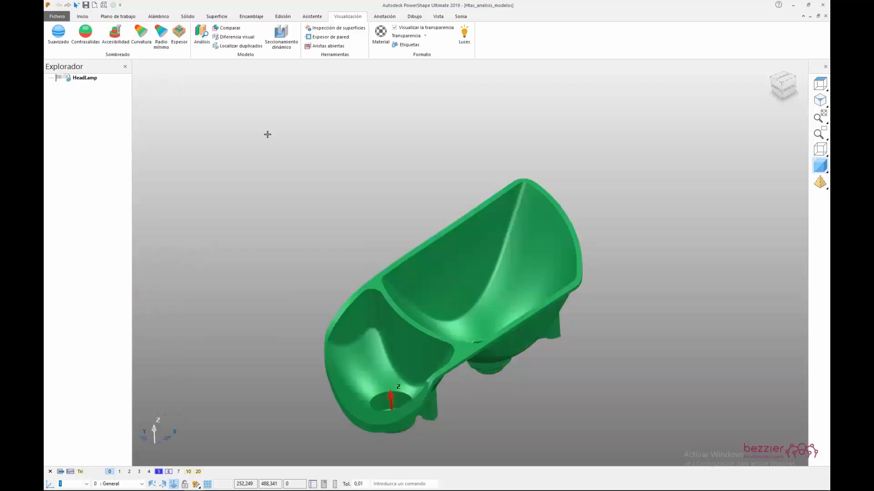
# - Apply minimum radius shading (Radio mínimo) to the headlamp and examine its sharp corners around the bowl openings
pyautogui.scroll(-2, 268, 135)
pyautogui.moveTo(557, 363); pyautogui.dragTo(565, 384, button='middle')
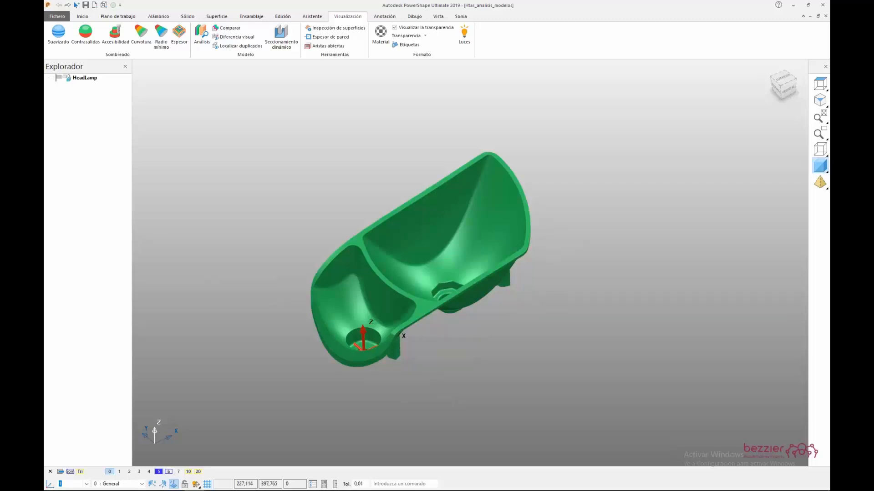
pyautogui.click(162, 40)
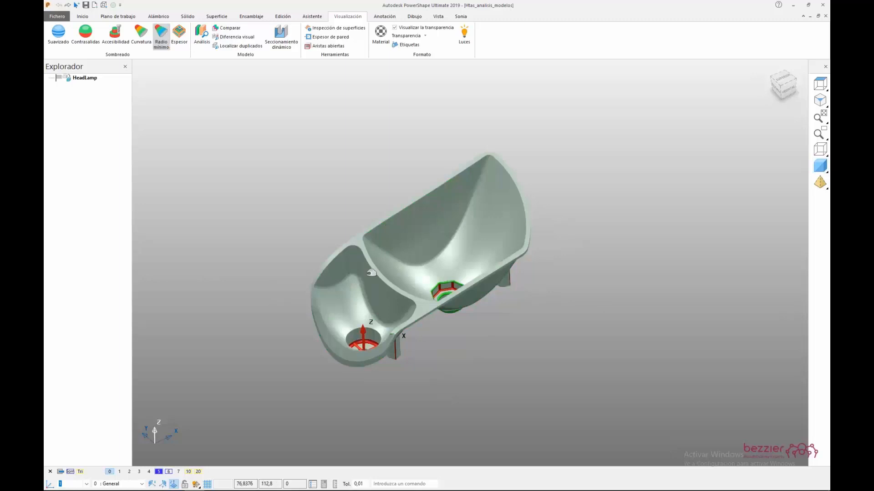
pyautogui.moveTo(349, 178); pyautogui.dragTo(353, 190, button='middle')
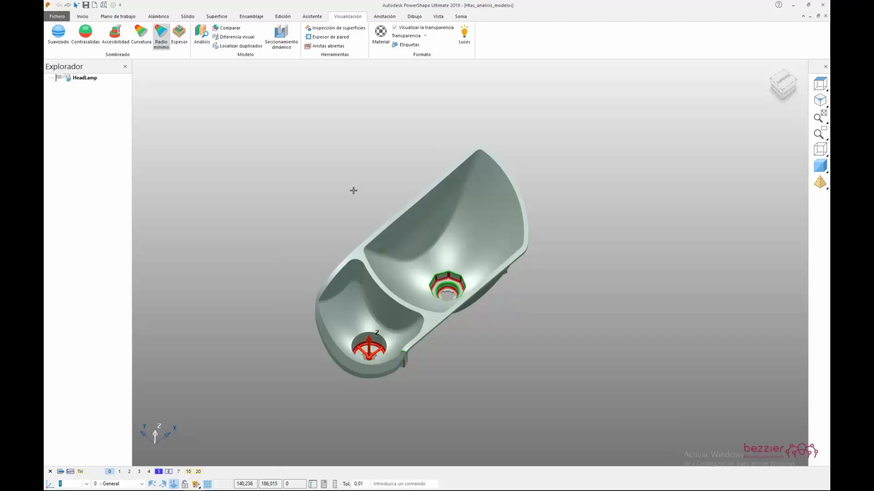
# - Review the surface analysis options, including the tool tip radius used for minimum radius shading, and accept them
pyautogui.rightClick(187, 176)
pyautogui.click(222, 376)
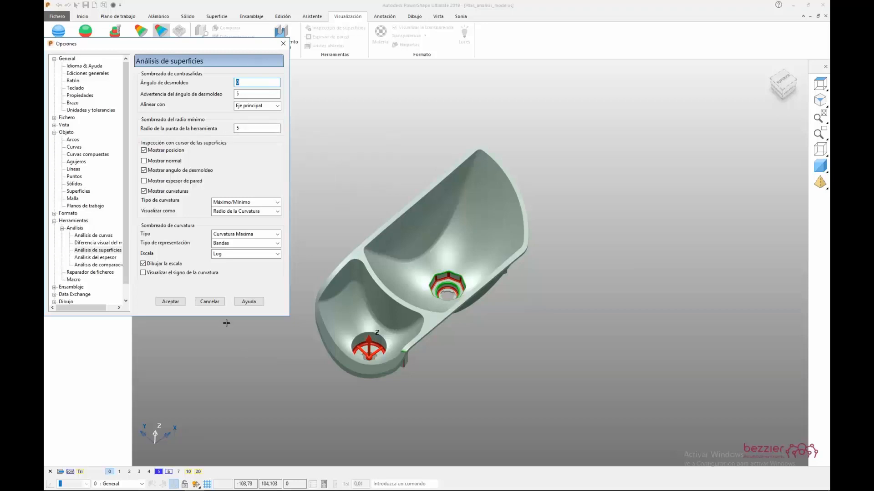
pyautogui.click(179, 303)
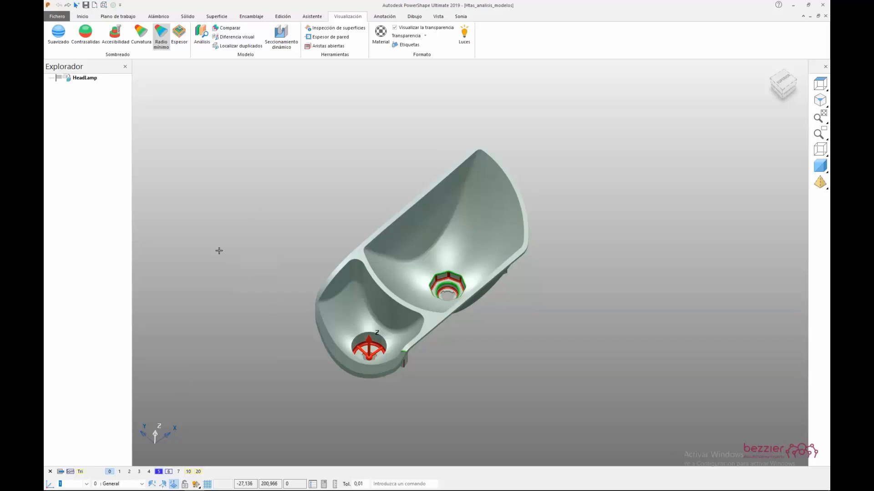
# - Set the tool tip radius for minimum radius shading to 20 in the surface analysis options
pyautogui.rightClick(198, 236)
pyautogui.click(244, 435)
pyautogui.moveTo(248, 129); pyautogui.dragTo(216, 132)
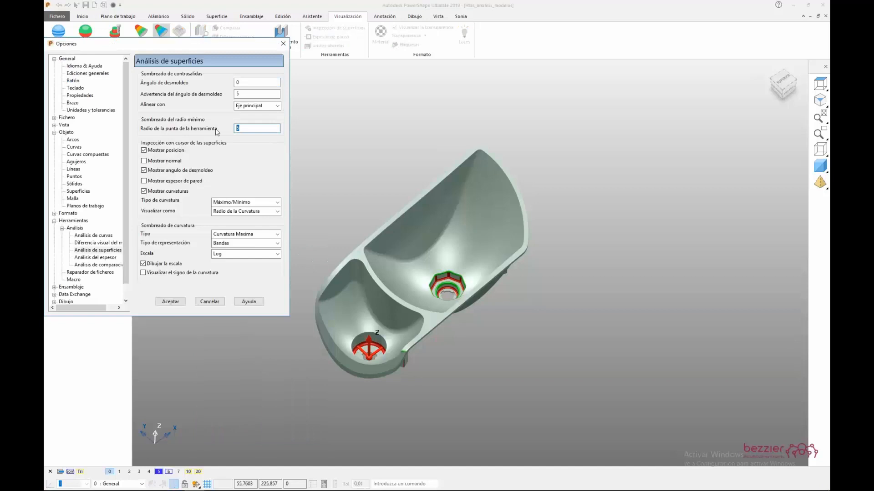
pyautogui.write('20')
pyautogui.click(176, 303)
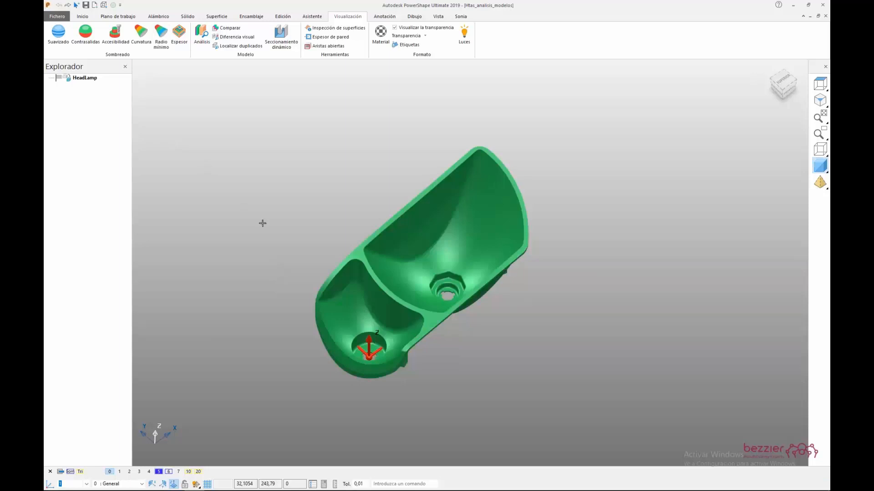
# - Select the headlamp solid and apply thickness shading (Espesor) to it
pyautogui.moveTo(236, 228); pyautogui.dragTo(203, 220, button='middle')
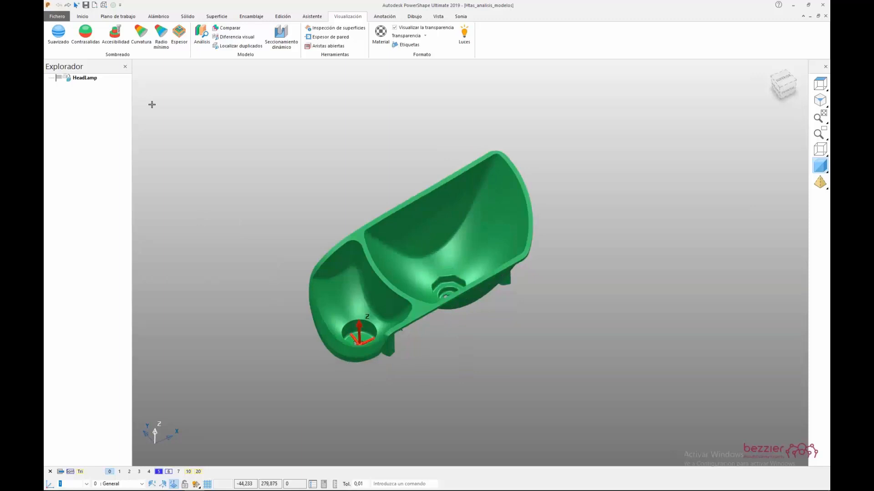
pyautogui.click(178, 36)
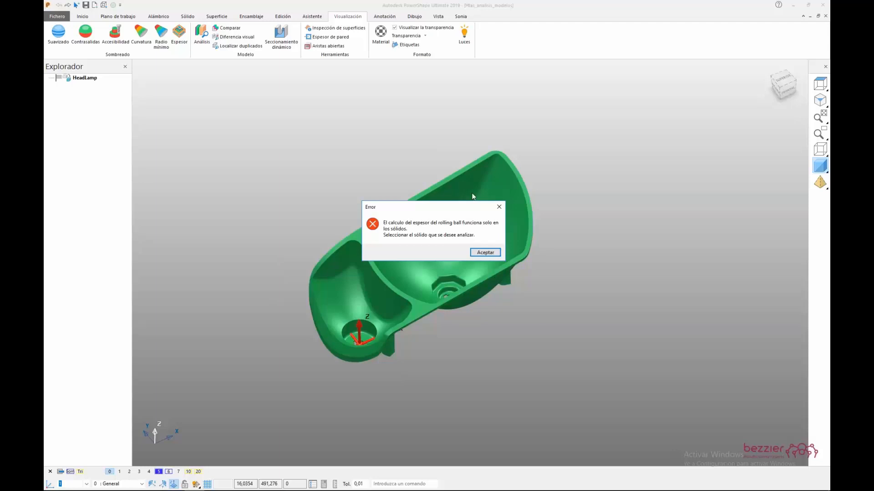
pyautogui.click(485, 253)
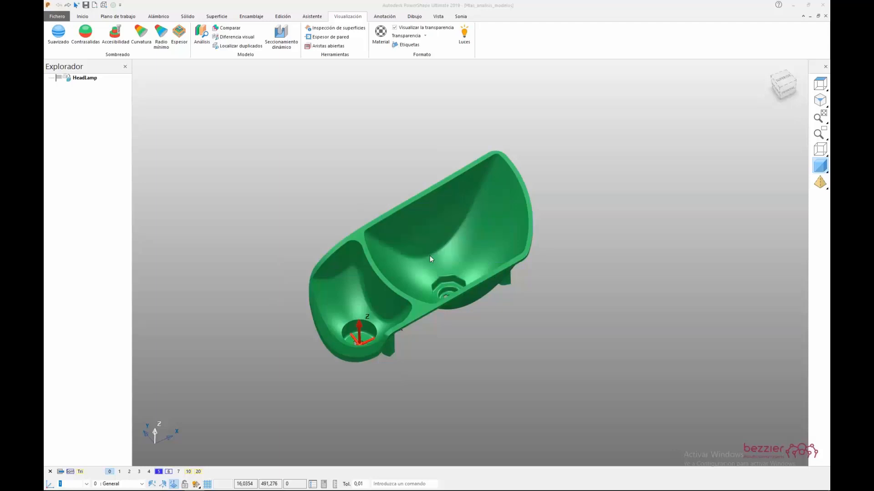
pyautogui.click(360, 256)
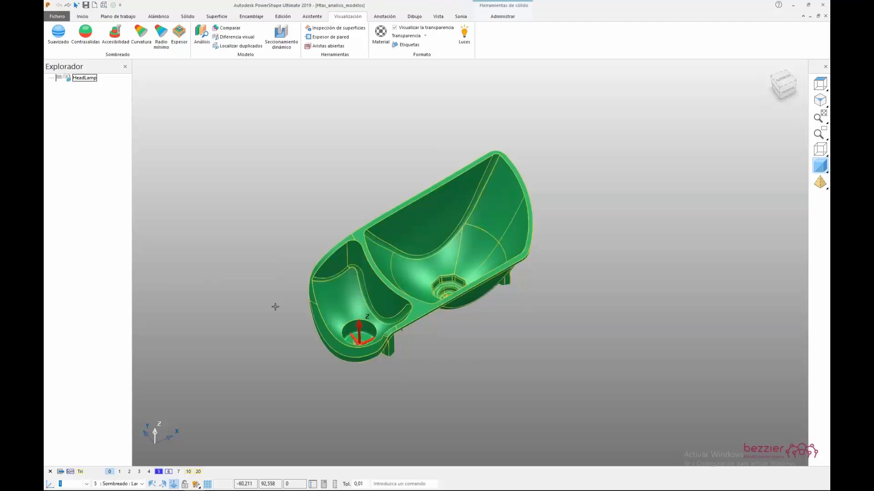
pyautogui.moveTo(275, 306); pyautogui.dragTo(235, 174, button='middle')
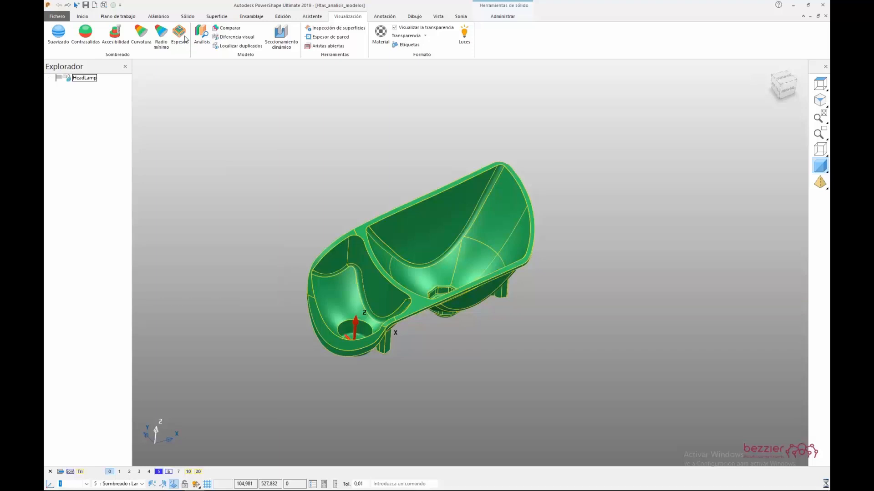
pyautogui.click(185, 39)
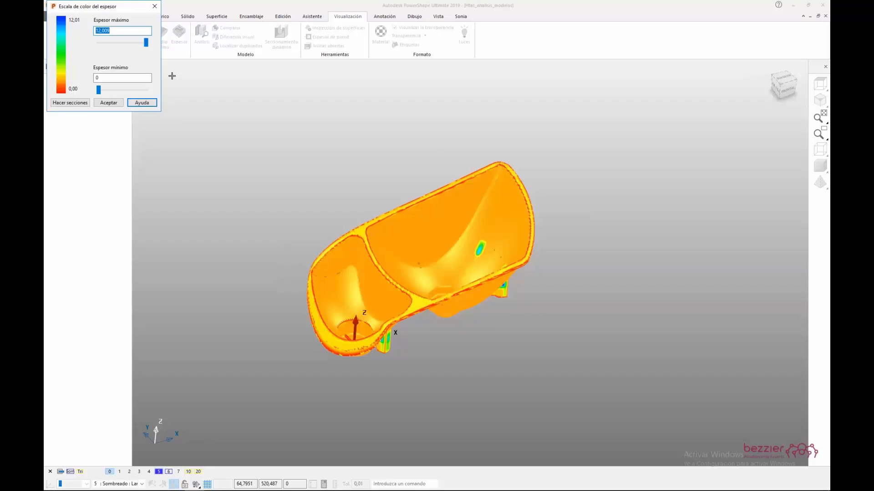
# - Switch to the PowerPoint presentation, advance to the thickness (Espesor) slide, and return to PowerShape
pyautogui.click(45, 375)
pyautogui.hotkey('alt', 'Tab')
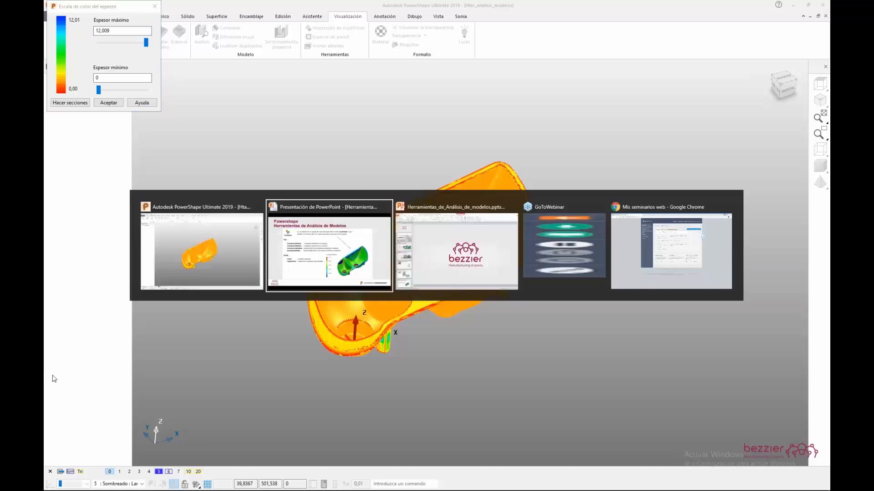
pyautogui.click(338, 251)
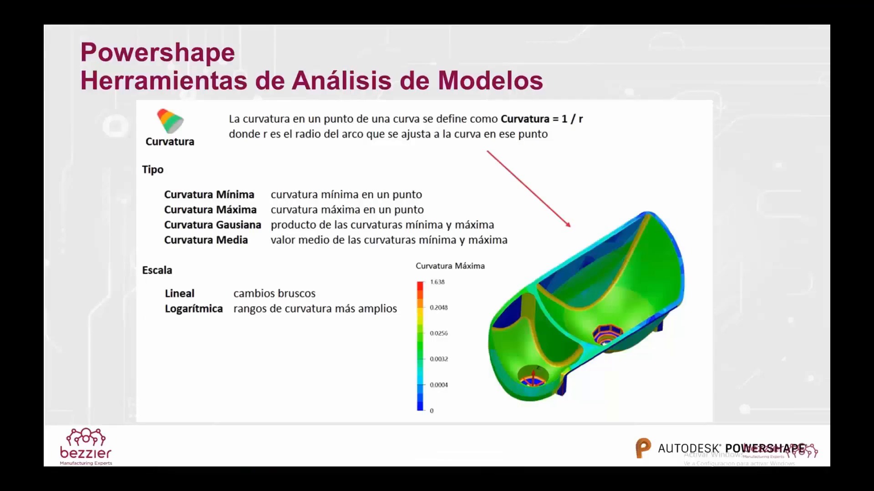
pyautogui.press('Right')
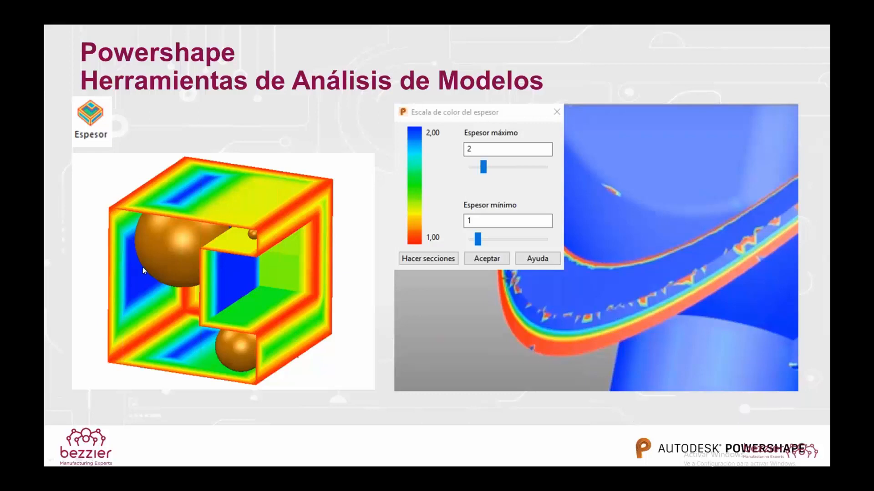
pyautogui.hotkey('alt', 'Tab')
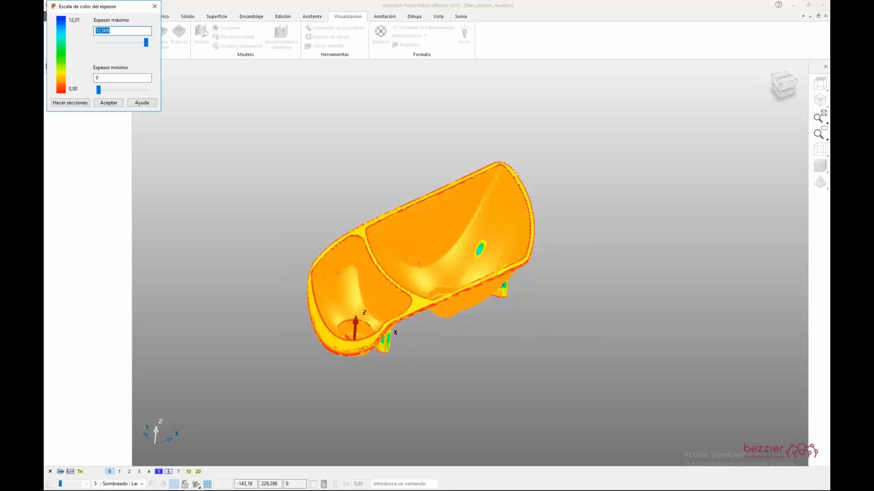
# - Set the thickness colour scale to a minimum of 1 and a maximum of 2, and examine the headlamp's rim
pyautogui.doubleClick(97, 78)
pyautogui.write('1')
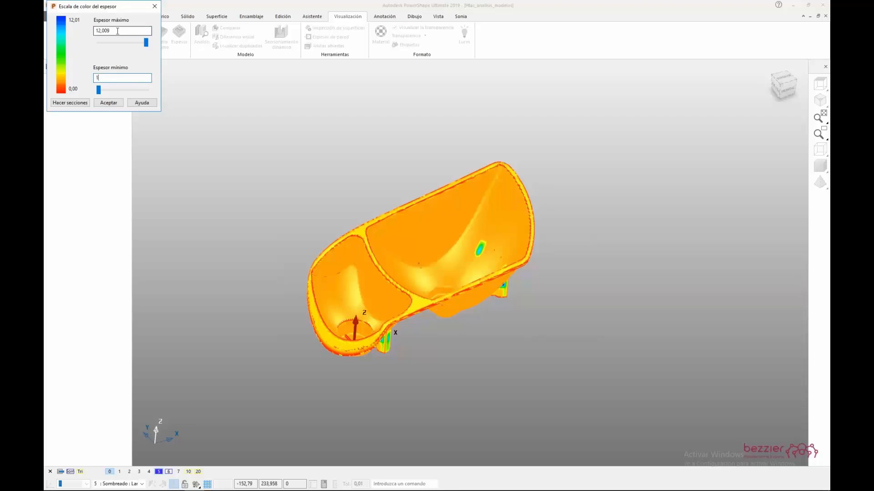
pyautogui.press('Return')
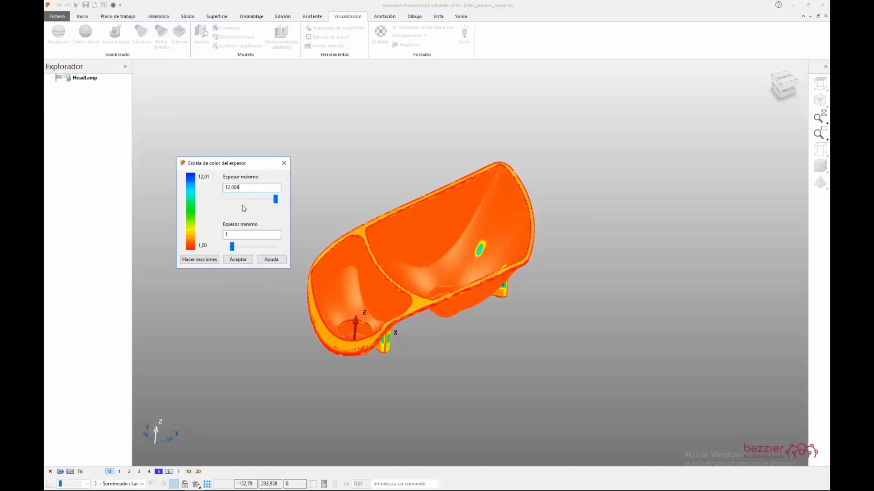
pyautogui.moveTo(242, 188); pyautogui.dragTo(173, 187)
pyautogui.write('2')
pyautogui.press('Return')
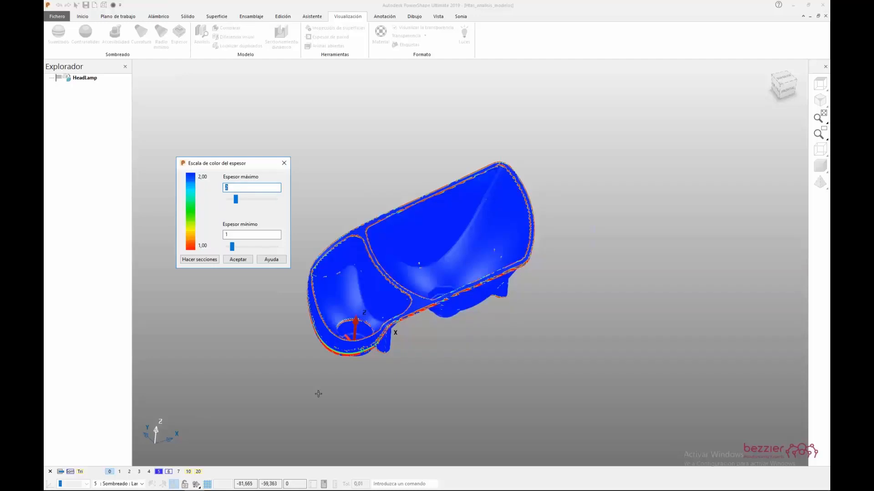
pyautogui.keyDown('ctrl'); pyautogui.keyDown('shift'); pyautogui.moveTo(320, 392); pyautogui.dragTo(365, 337, button='middle'); pyautogui.keyUp('shift'); pyautogui.keyUp('ctrl')
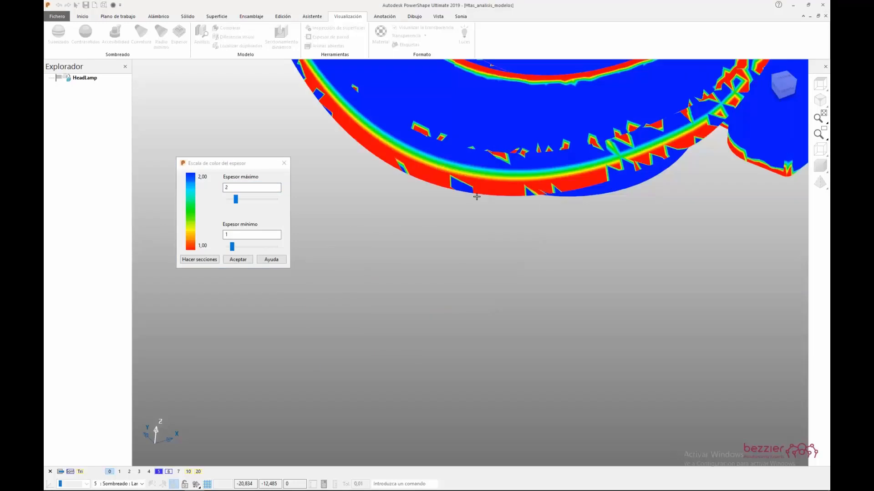
pyautogui.moveTo(476, 197); pyautogui.dragTo(466, 223, button='middle')
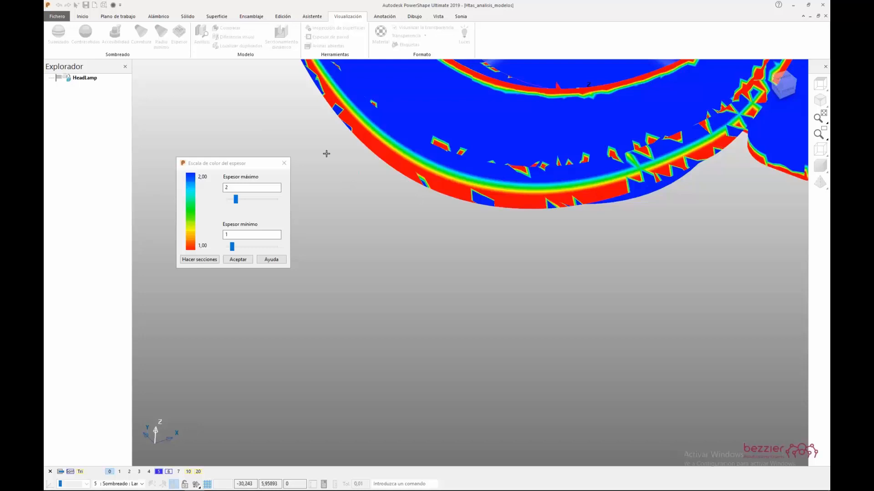
# - Set the maximum thickness of the colour scale to 3 and examine the headlamp's rim and small bowl
pyautogui.doubleClick(226, 188)
pyautogui.write('3')
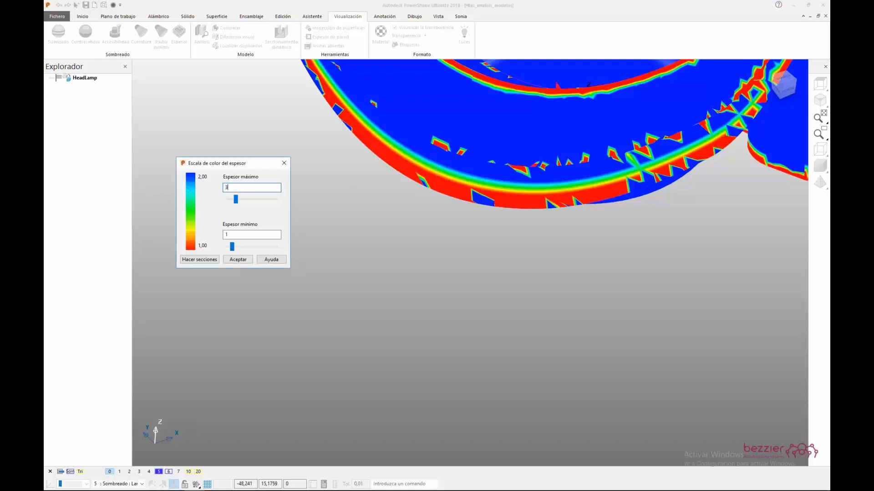
pyautogui.click(245, 236)
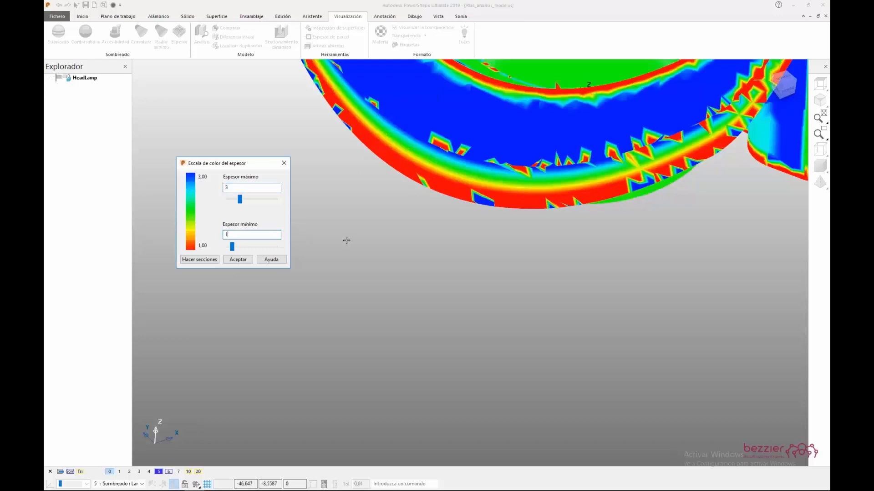
pyautogui.moveTo(347, 240); pyautogui.dragTo(348, 258, button='middle')
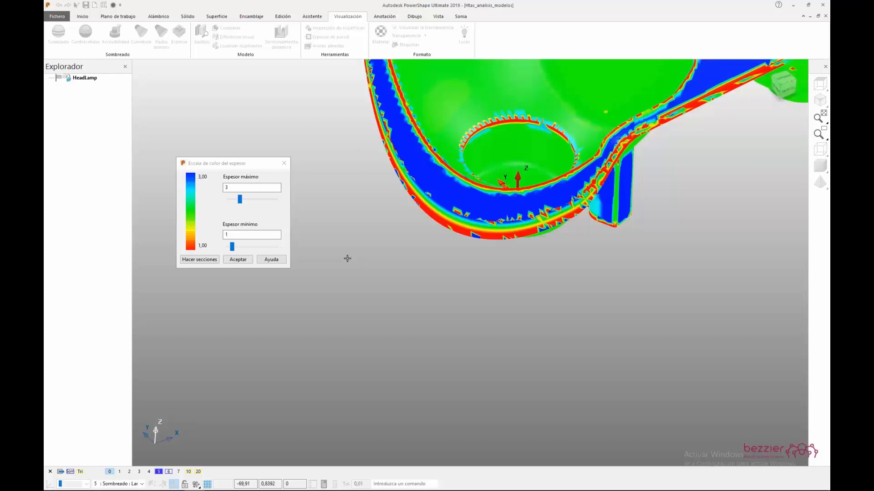
# - Review the section options for the thickness shading, and close the thickness colour scale
pyautogui.click(206, 263)
pyautogui.click(205, 263)
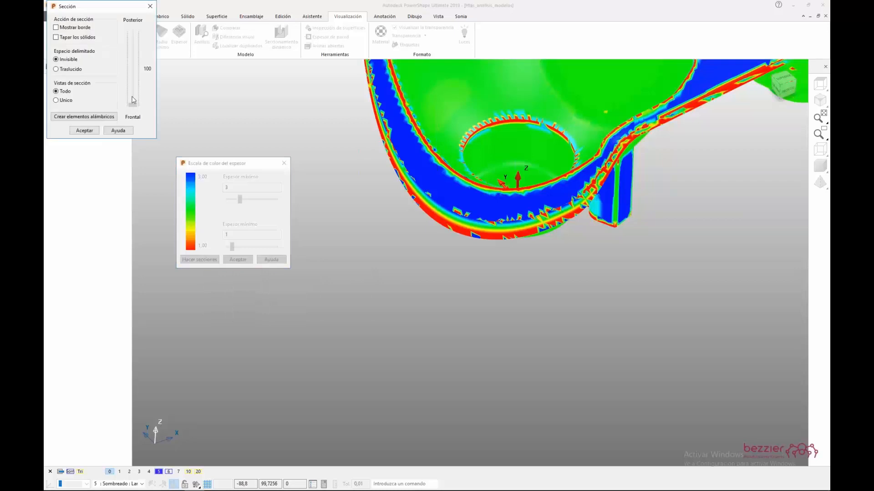
pyautogui.click(132, 99)
pyautogui.moveTo(132, 100); pyautogui.dragTo(132, 97)
pyautogui.click(85, 130)
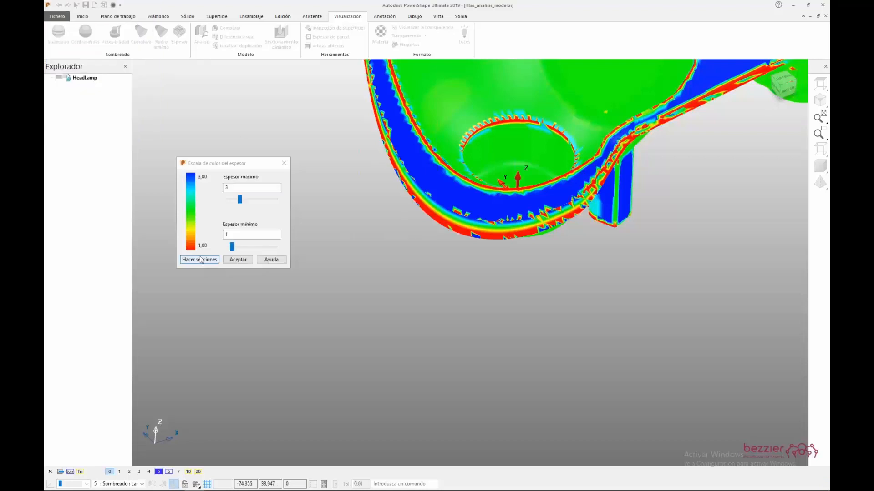
pyautogui.click(242, 260)
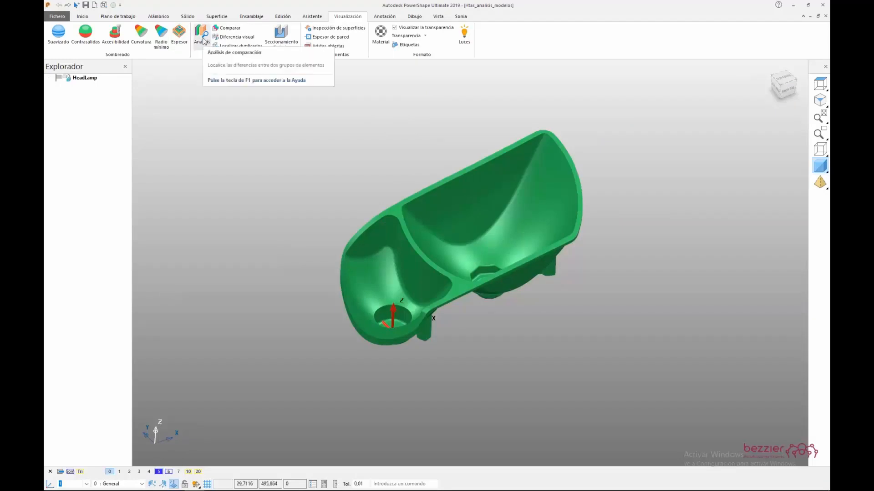
# - Hide the headlamp's level 5 and show levels 10 and 20 with the turbine blade's mesh and surfaces
pyautogui.click(160, 473)
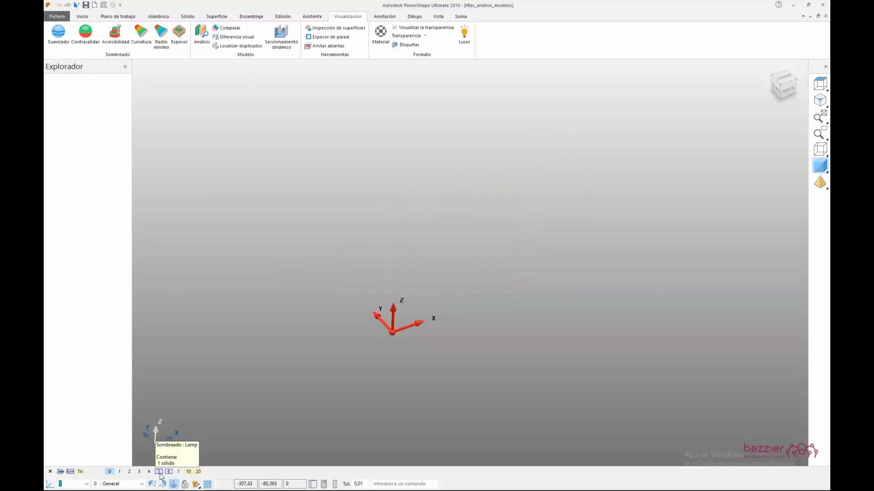
pyautogui.click(188, 472)
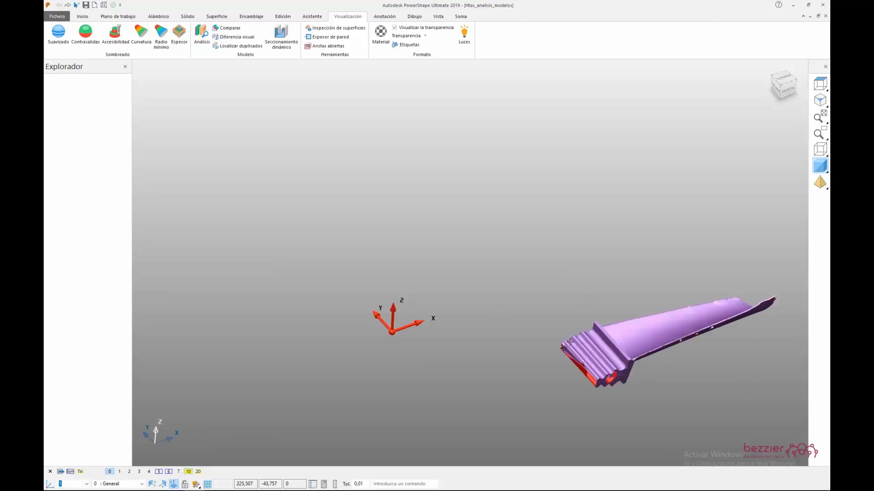
pyautogui.moveTo(570, 341); pyautogui.dragTo(185, 278, button='middle')
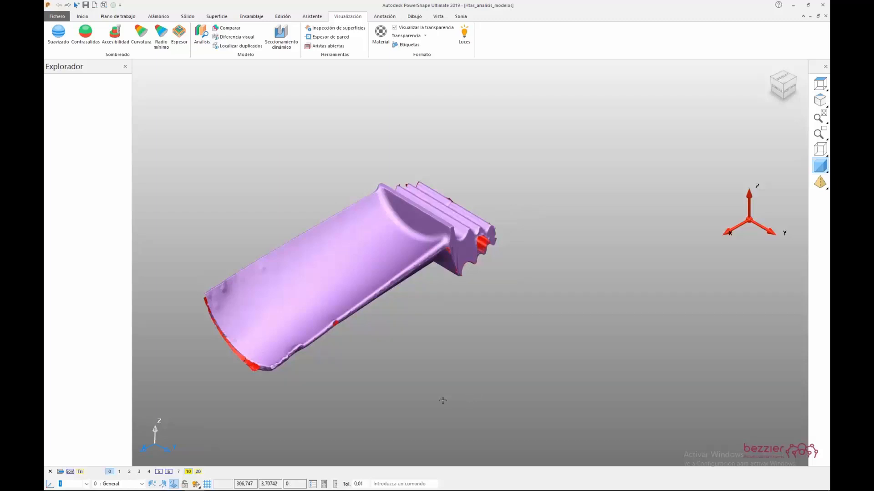
pyautogui.click(198, 472)
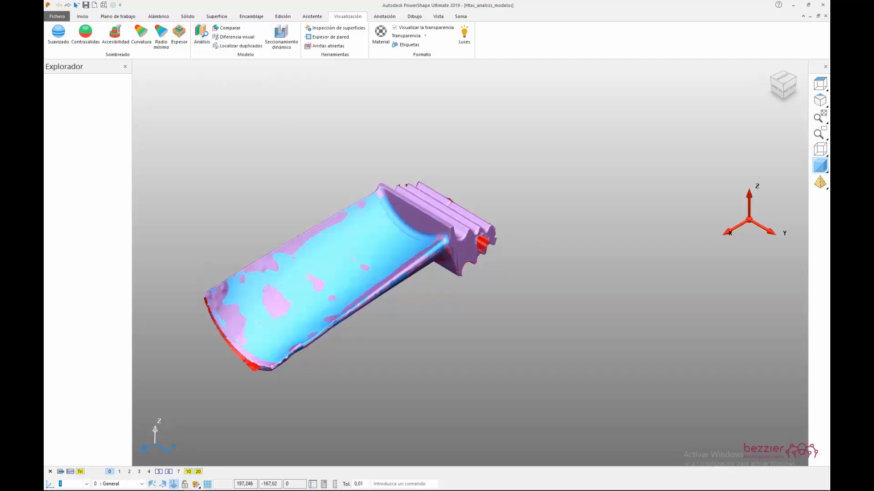
# - Run a comparison analysis with the blue blade surface as source and the scanned blade mesh as target
pyautogui.click(359, 241)
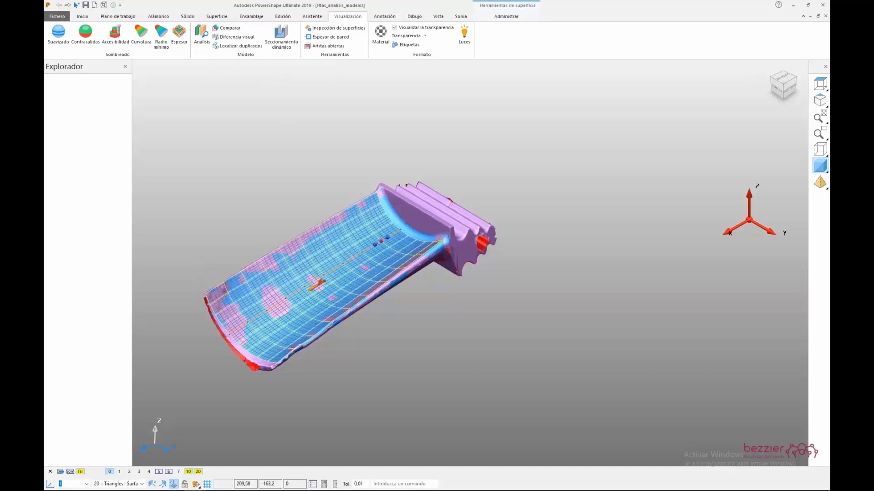
pyautogui.click(199, 37)
pyautogui.moveTo(115, 7); pyautogui.dragTo(163, 104)
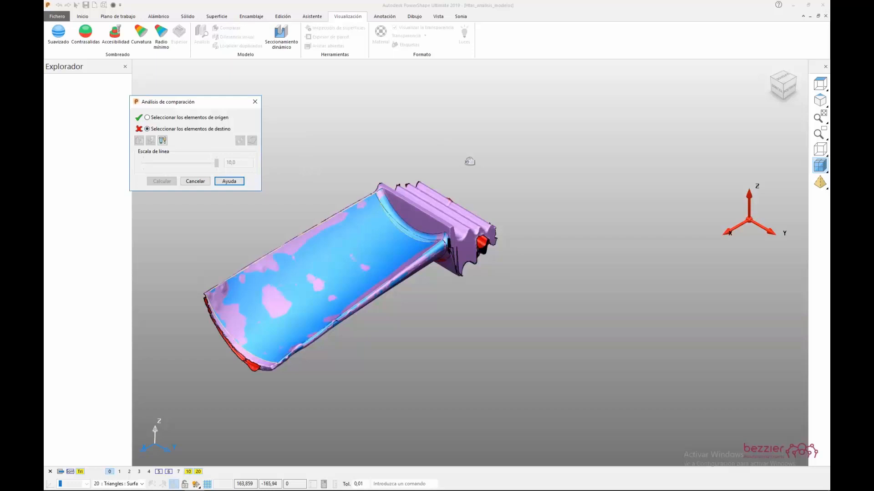
pyautogui.click(457, 213)
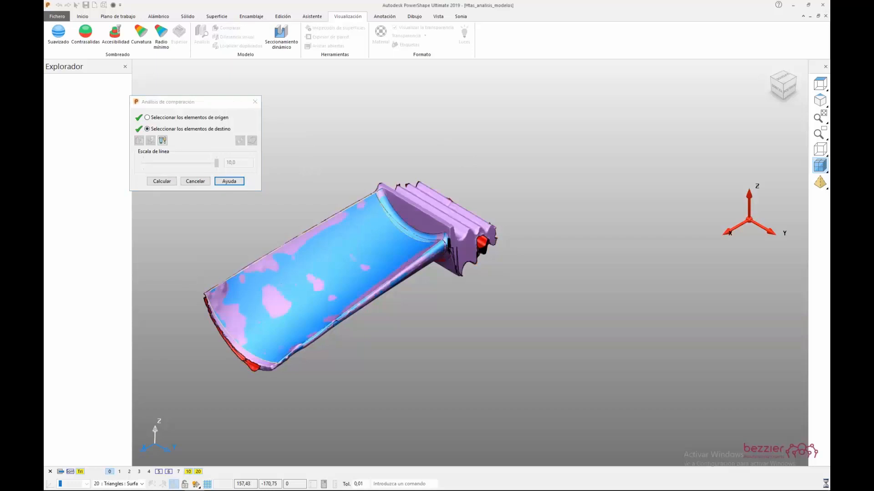
pyautogui.click(166, 185)
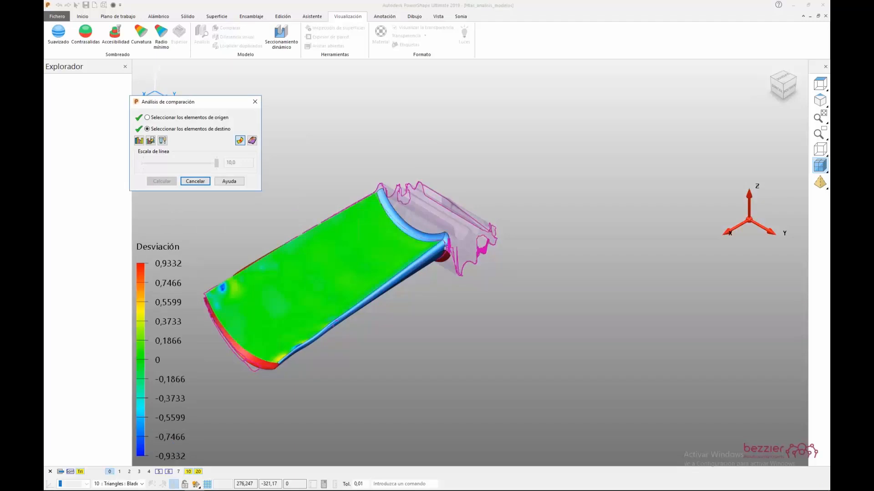
# - Review the deviation statistics of the comparison between the blade surface and the mesh
pyautogui.moveTo(283, 254)
pyautogui.click(138, 141)
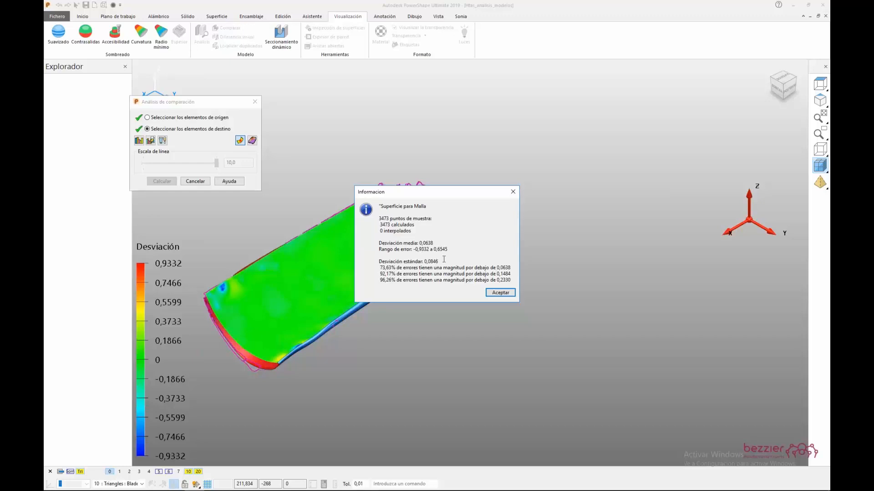
pyautogui.click(493, 294)
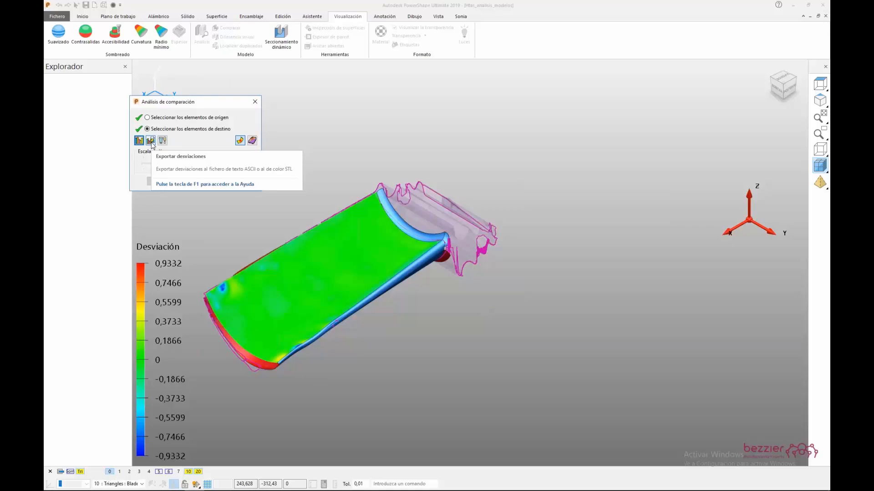
# - Review the file types for exporting deviations without exporting, and check the comparison analysis options
pyautogui.click(150, 141)
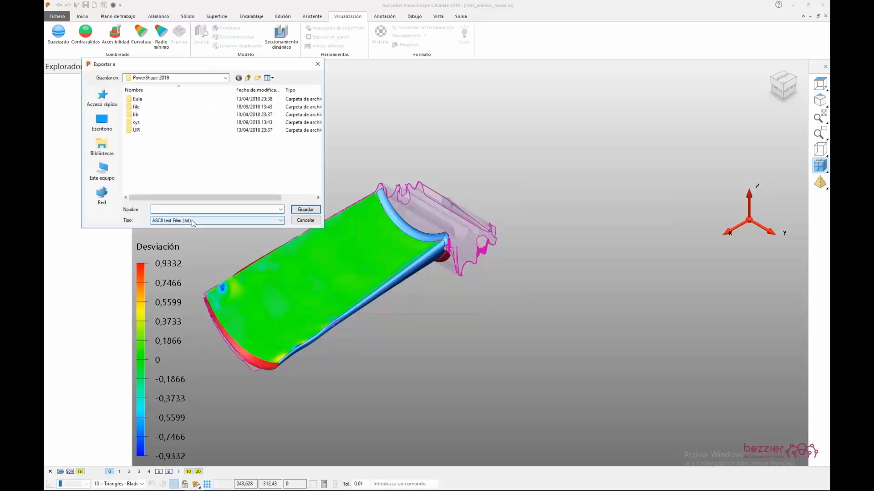
pyautogui.click(193, 222)
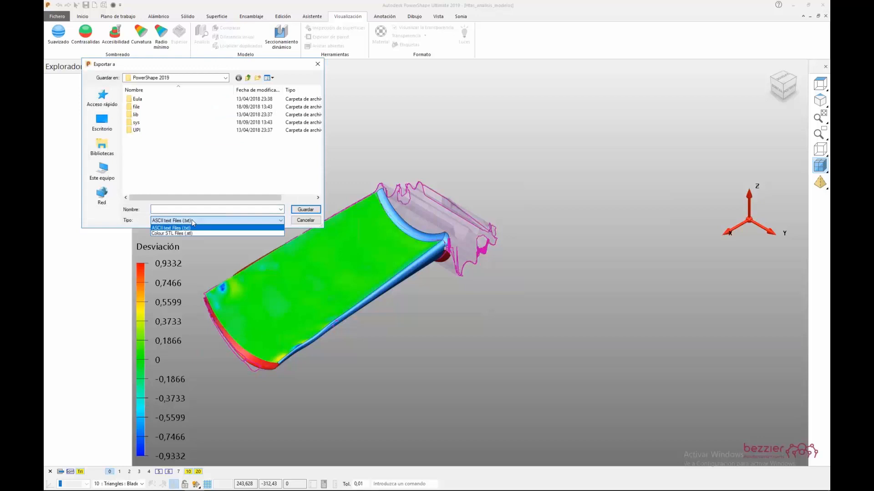
pyautogui.click(192, 228)
pyautogui.click(314, 221)
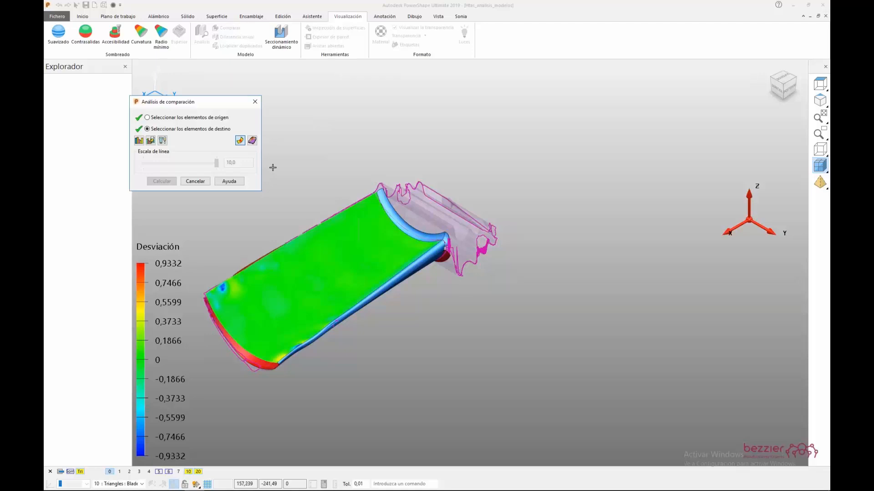
pyautogui.click(162, 140)
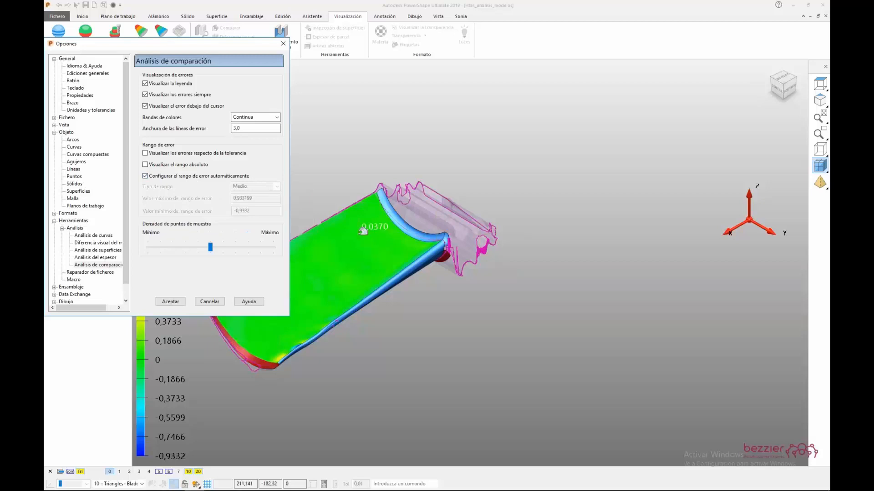
pyautogui.click(170, 301)
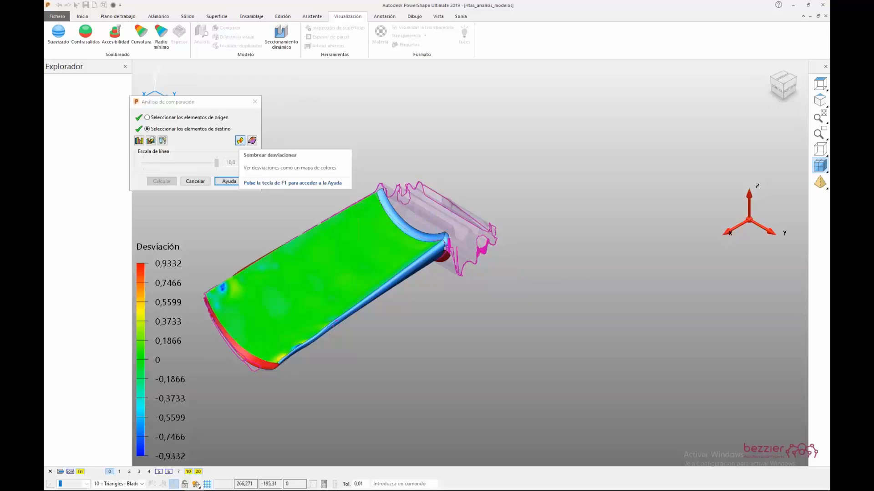
# - Display the blade surface's deviations as lines and examine them near the blade tip
pyautogui.click(252, 141)
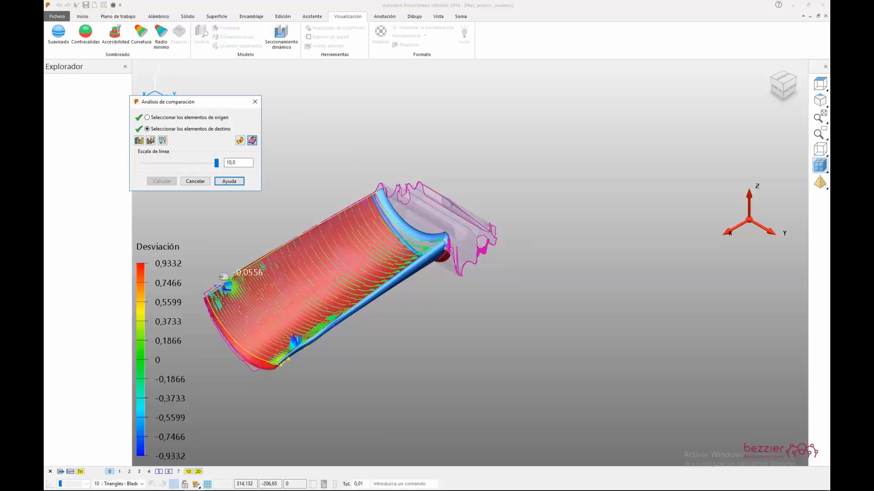
pyautogui.click(219, 276)
pyautogui.scroll(5, 219, 277)
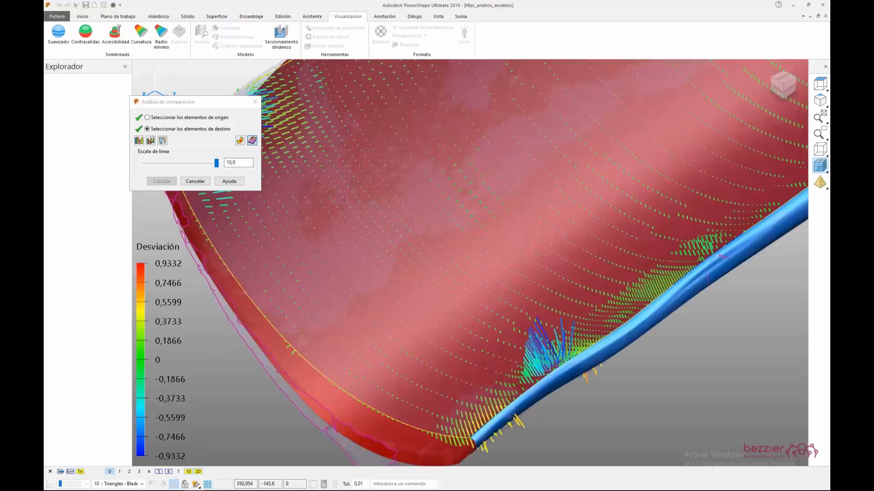
pyautogui.scroll(-2, 348, 316)
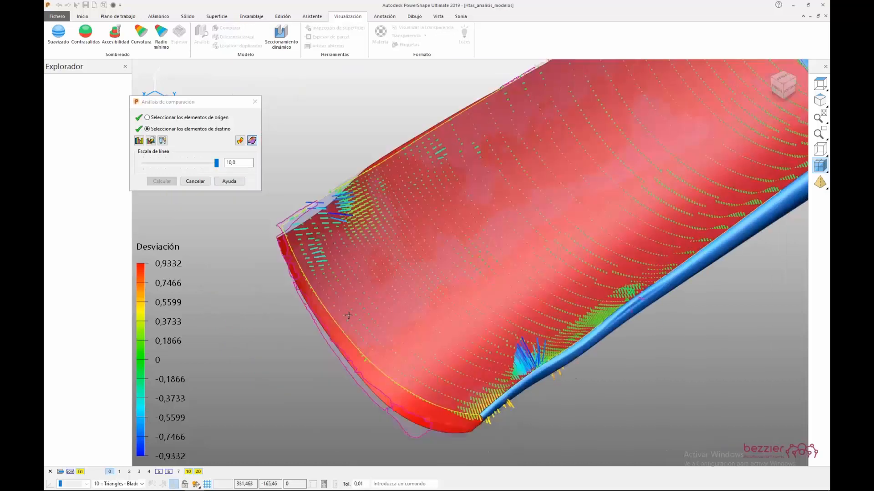
# - Reduce the deviation line scale to 2,0 and raise it again to 9,7
pyautogui.moveTo(216, 163); pyautogui.dragTo(157, 164)
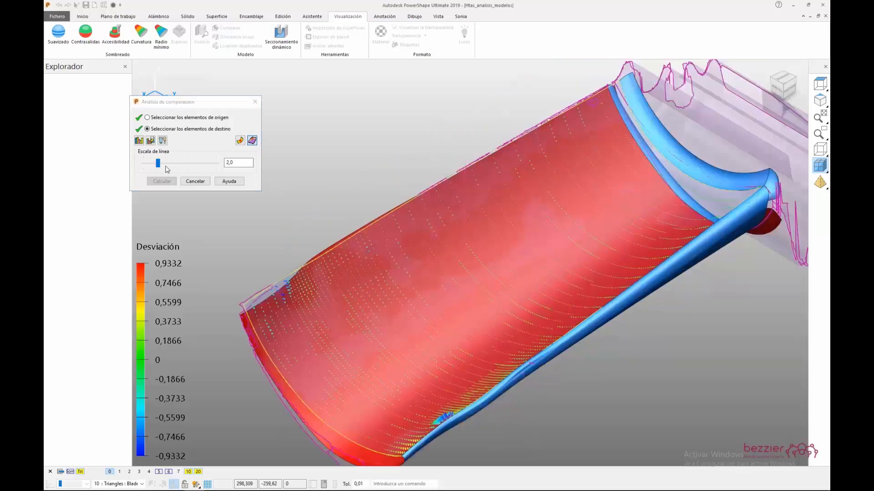
pyautogui.click(160, 165)
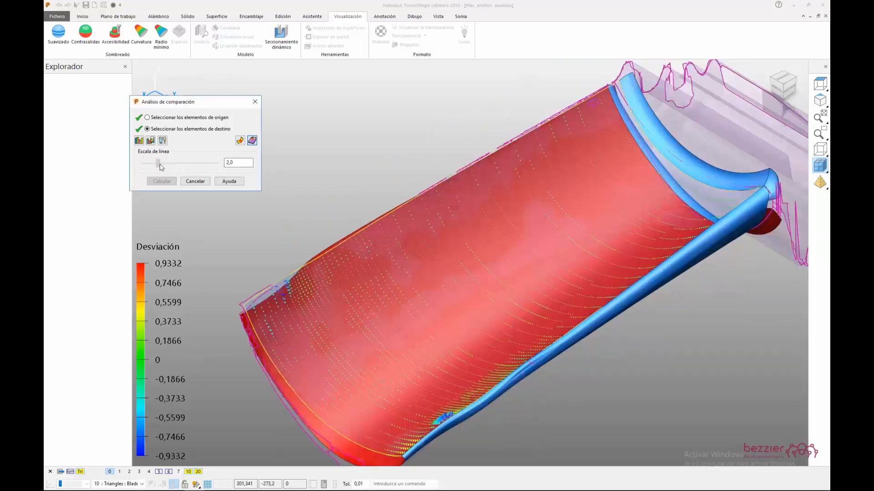
pyautogui.moveTo(161, 167); pyautogui.dragTo(214, 163)
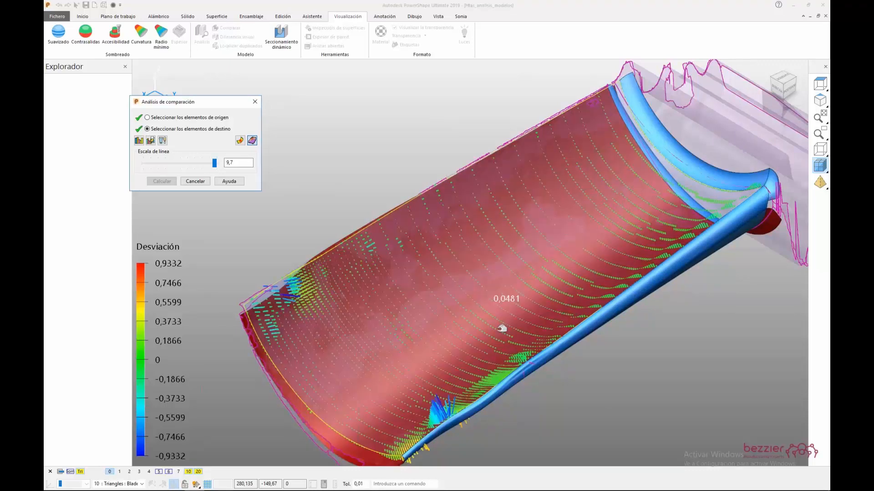
# - Shade the deviations as a colour map again to examine the blade tip, and close the comparison analysis
pyautogui.moveTo(501, 328); pyautogui.dragTo(410, 224, button='middle')
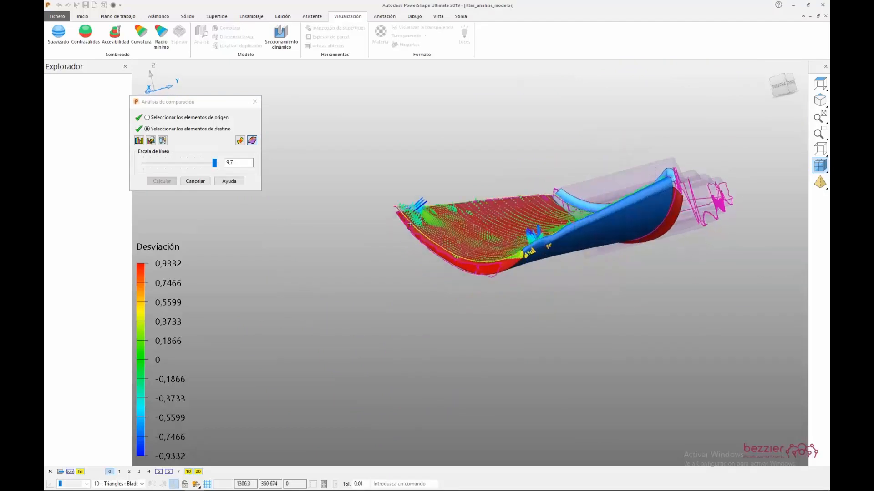
pyautogui.scroll(5, 410, 224)
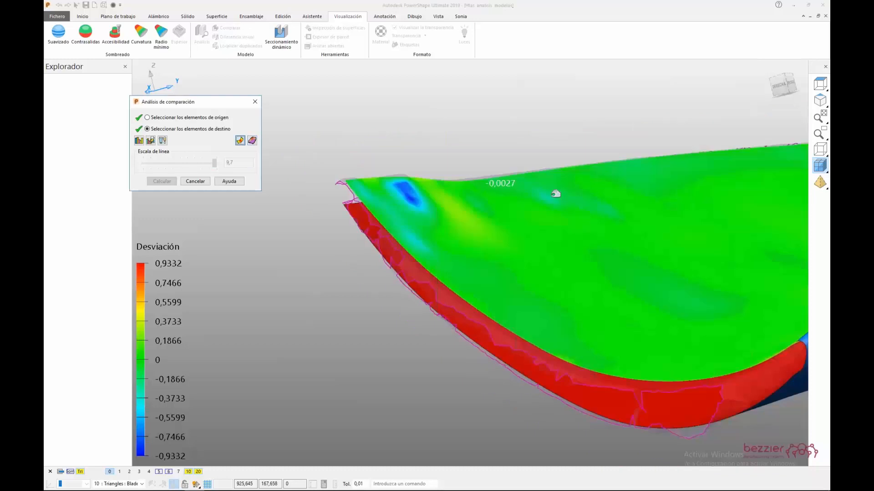
pyautogui.scroll(-4, 550, 225)
pyautogui.moveTo(550, 226); pyautogui.dragTo(513, 225, button='middle')
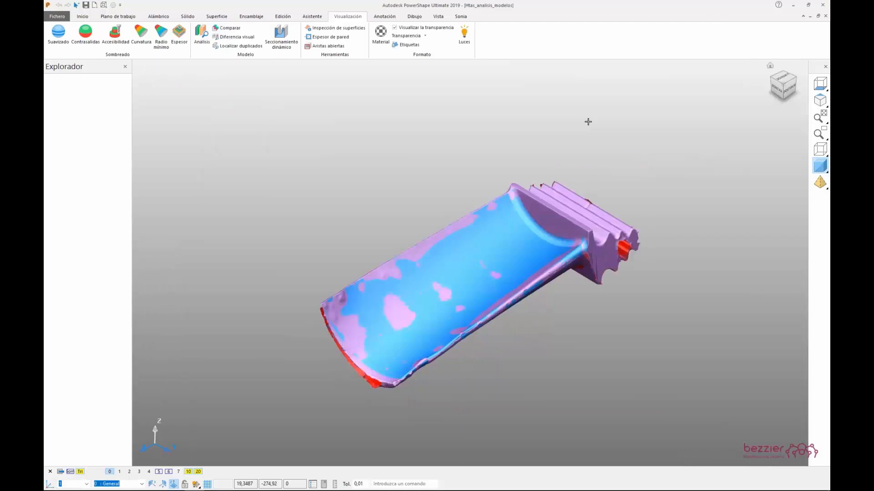
pyautogui.moveTo(588, 121); pyautogui.dragTo(498, 196, button='middle')
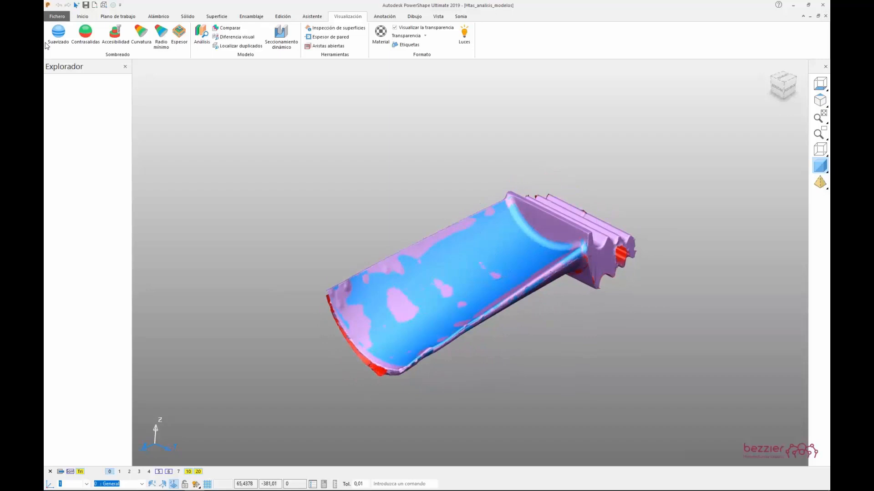